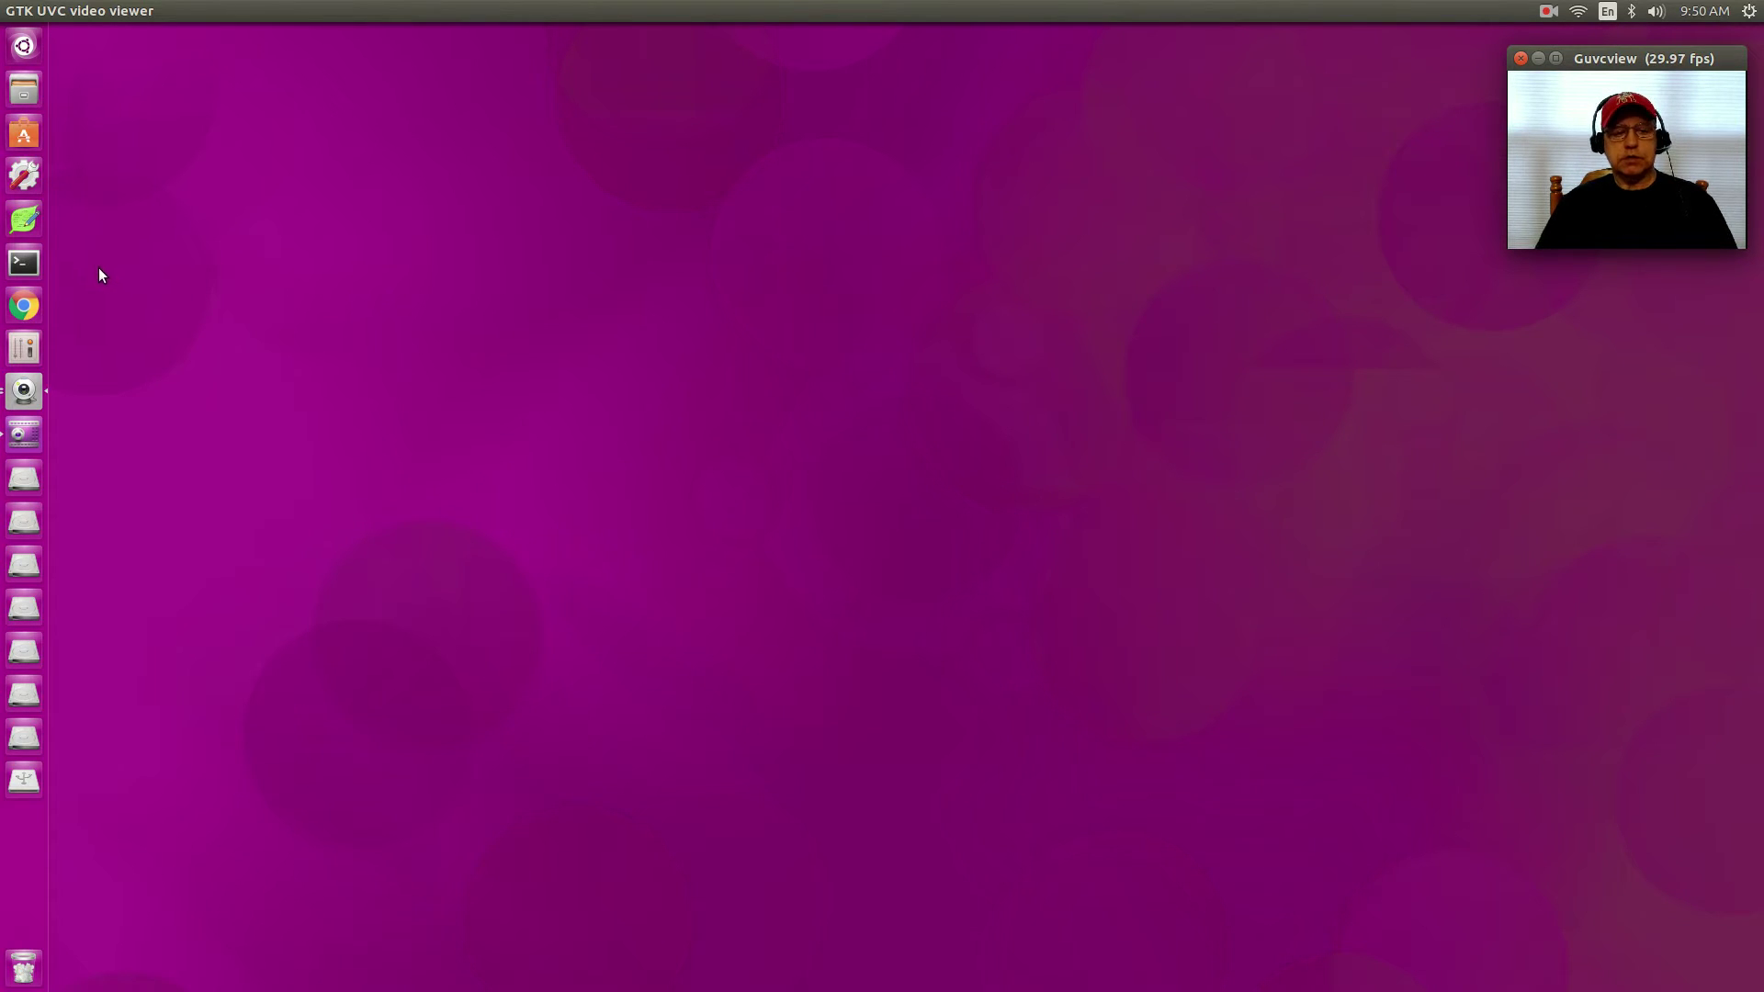
- Open a terminal, move it up, and recall 'ls -l | lolcat -as 25' with the cursor after ls
click(24, 262)
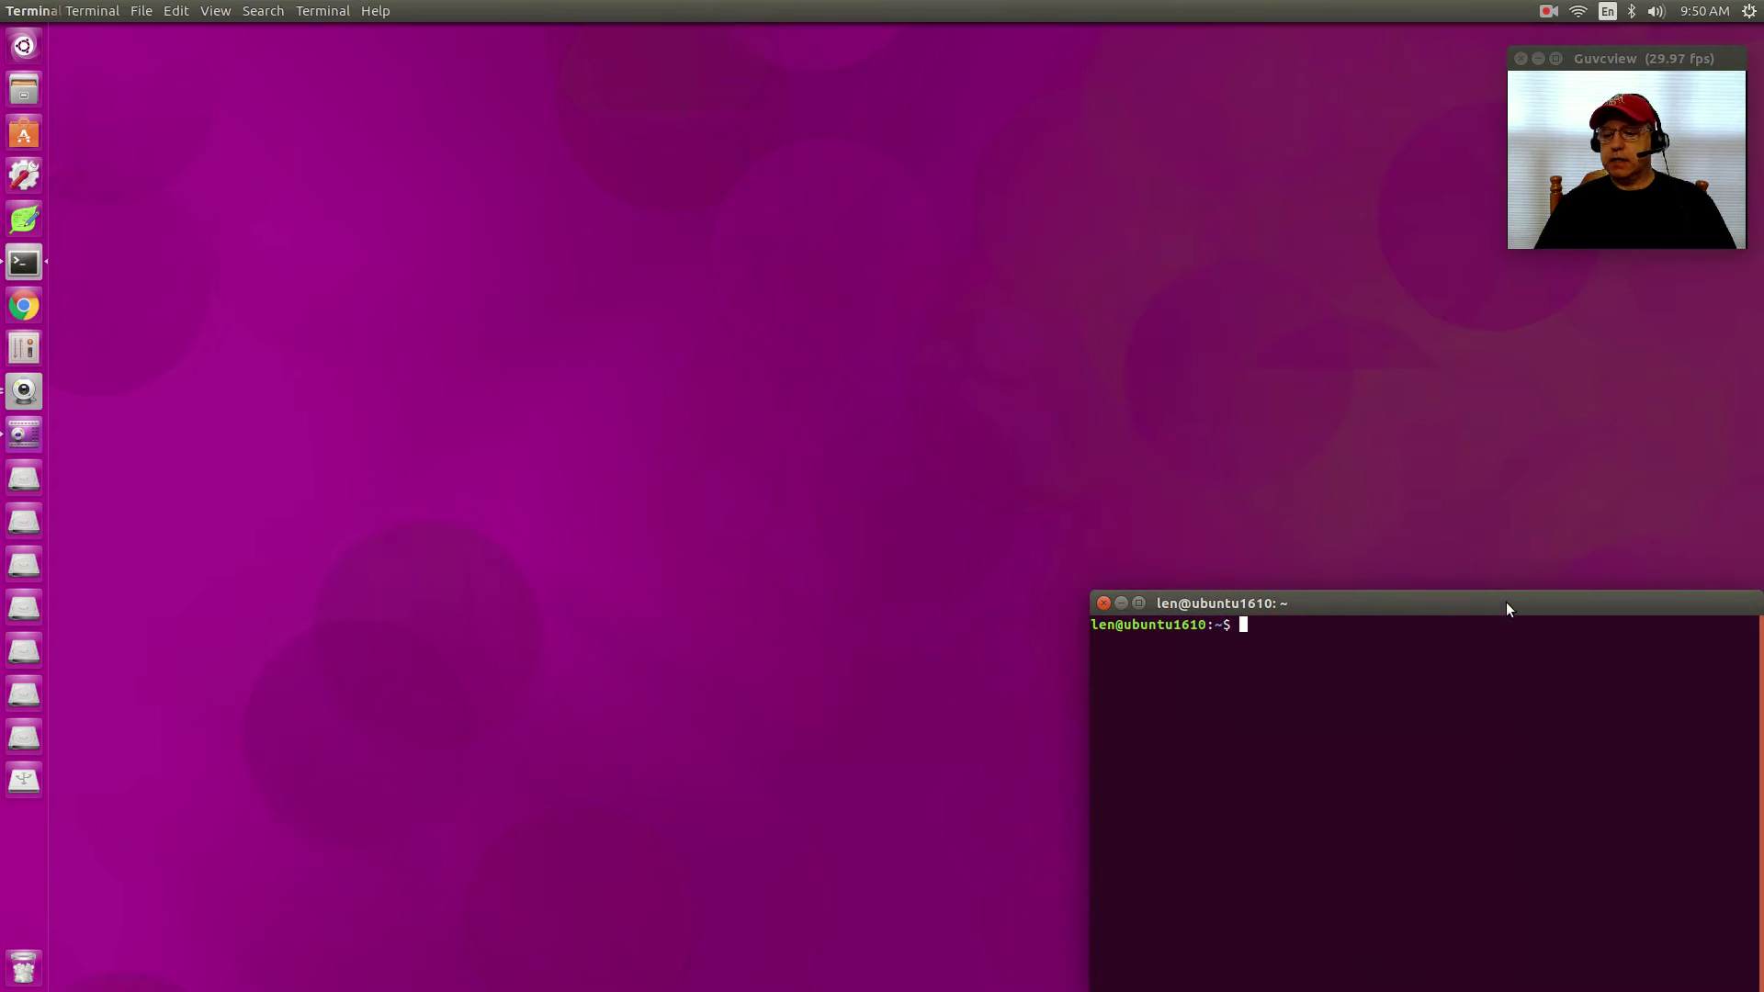
drag(1507, 602, 940, 135)
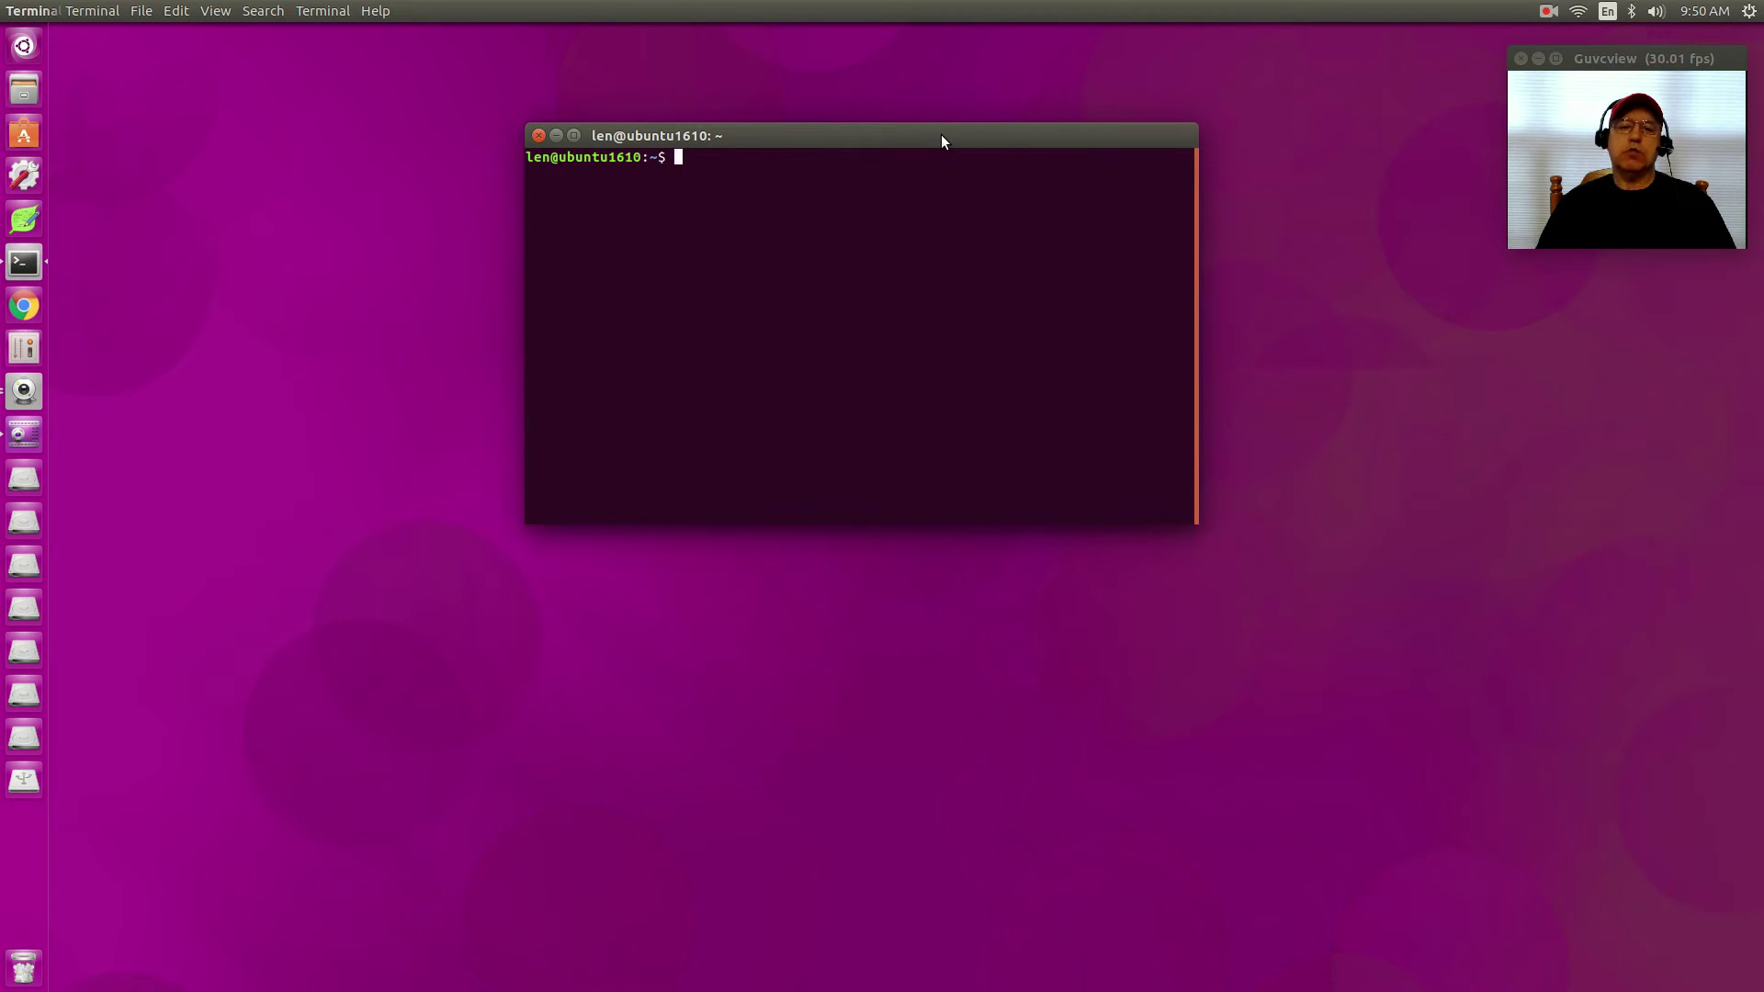
key(Up)
key(Up)
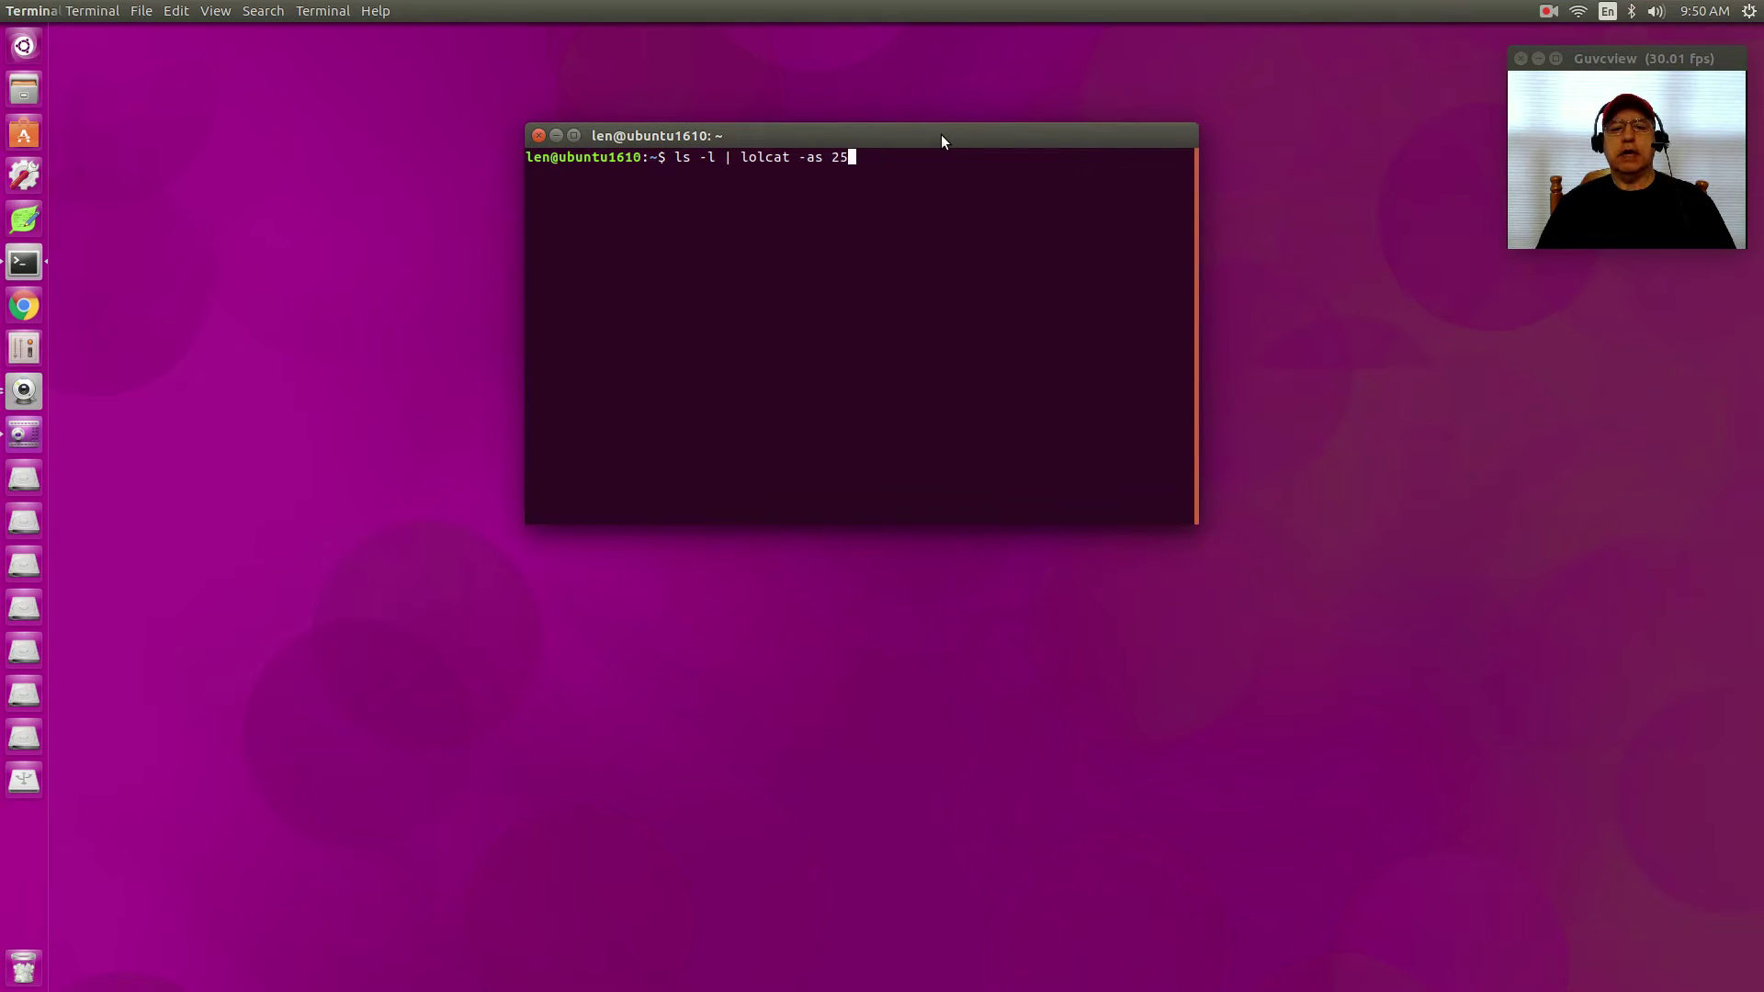
key(Up)
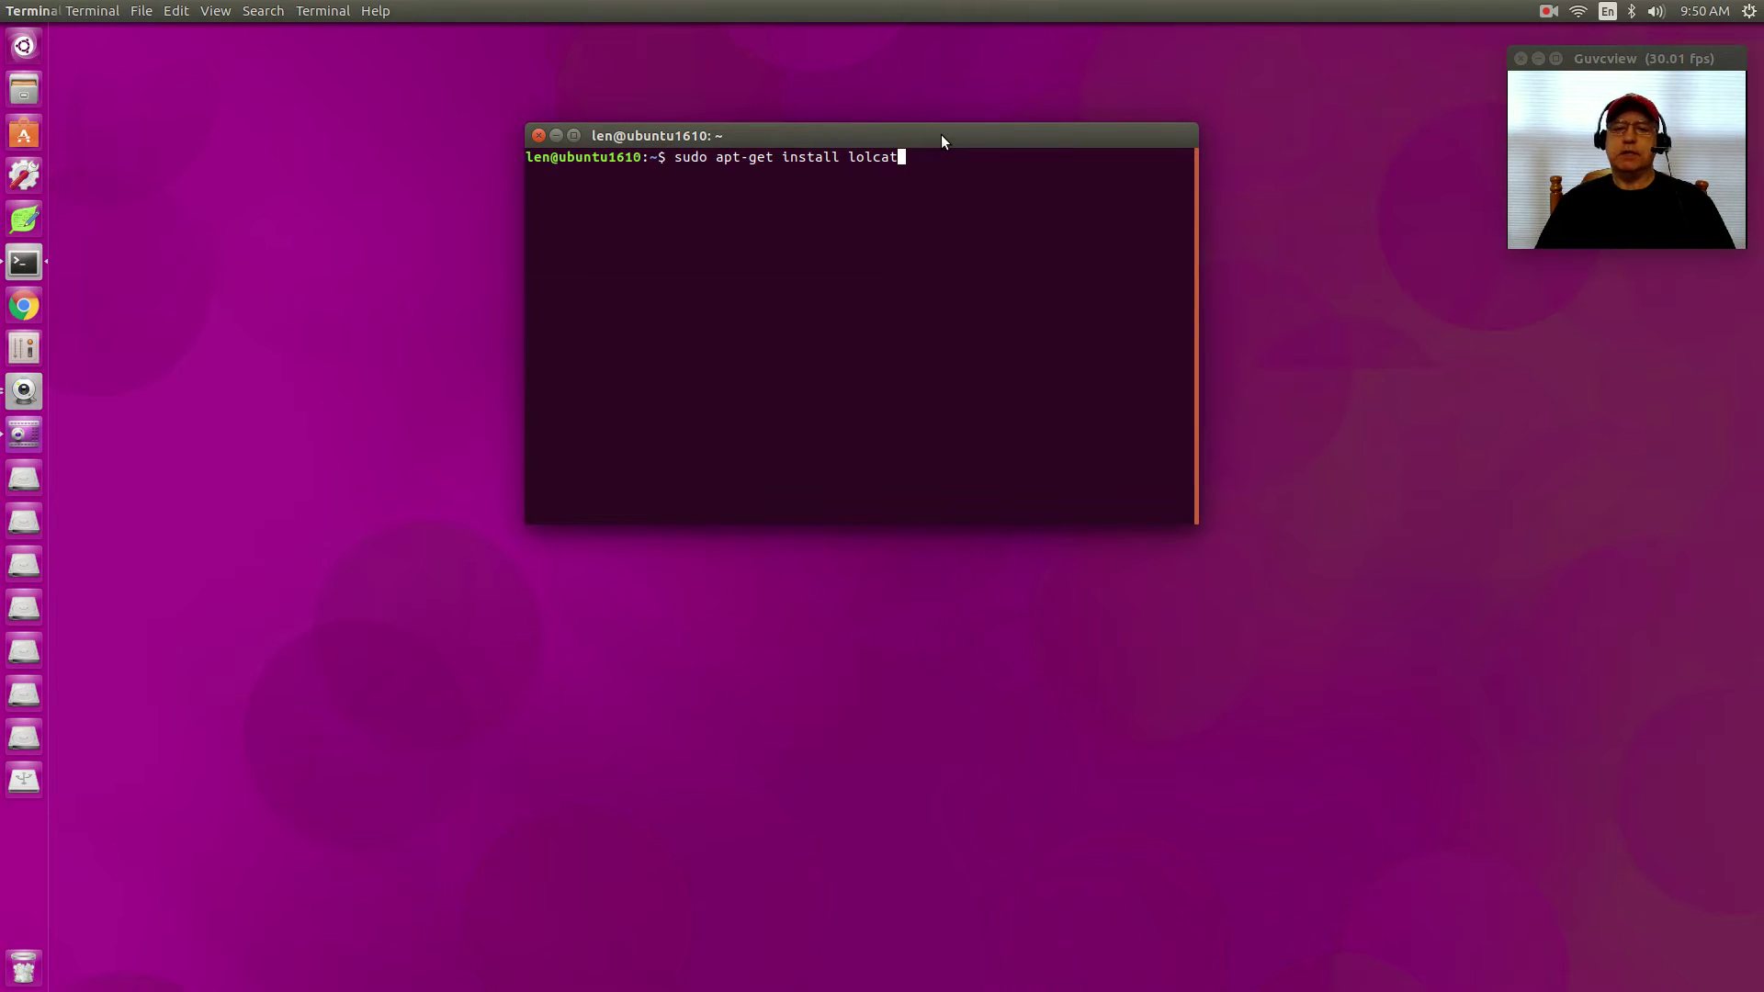
key(Up)
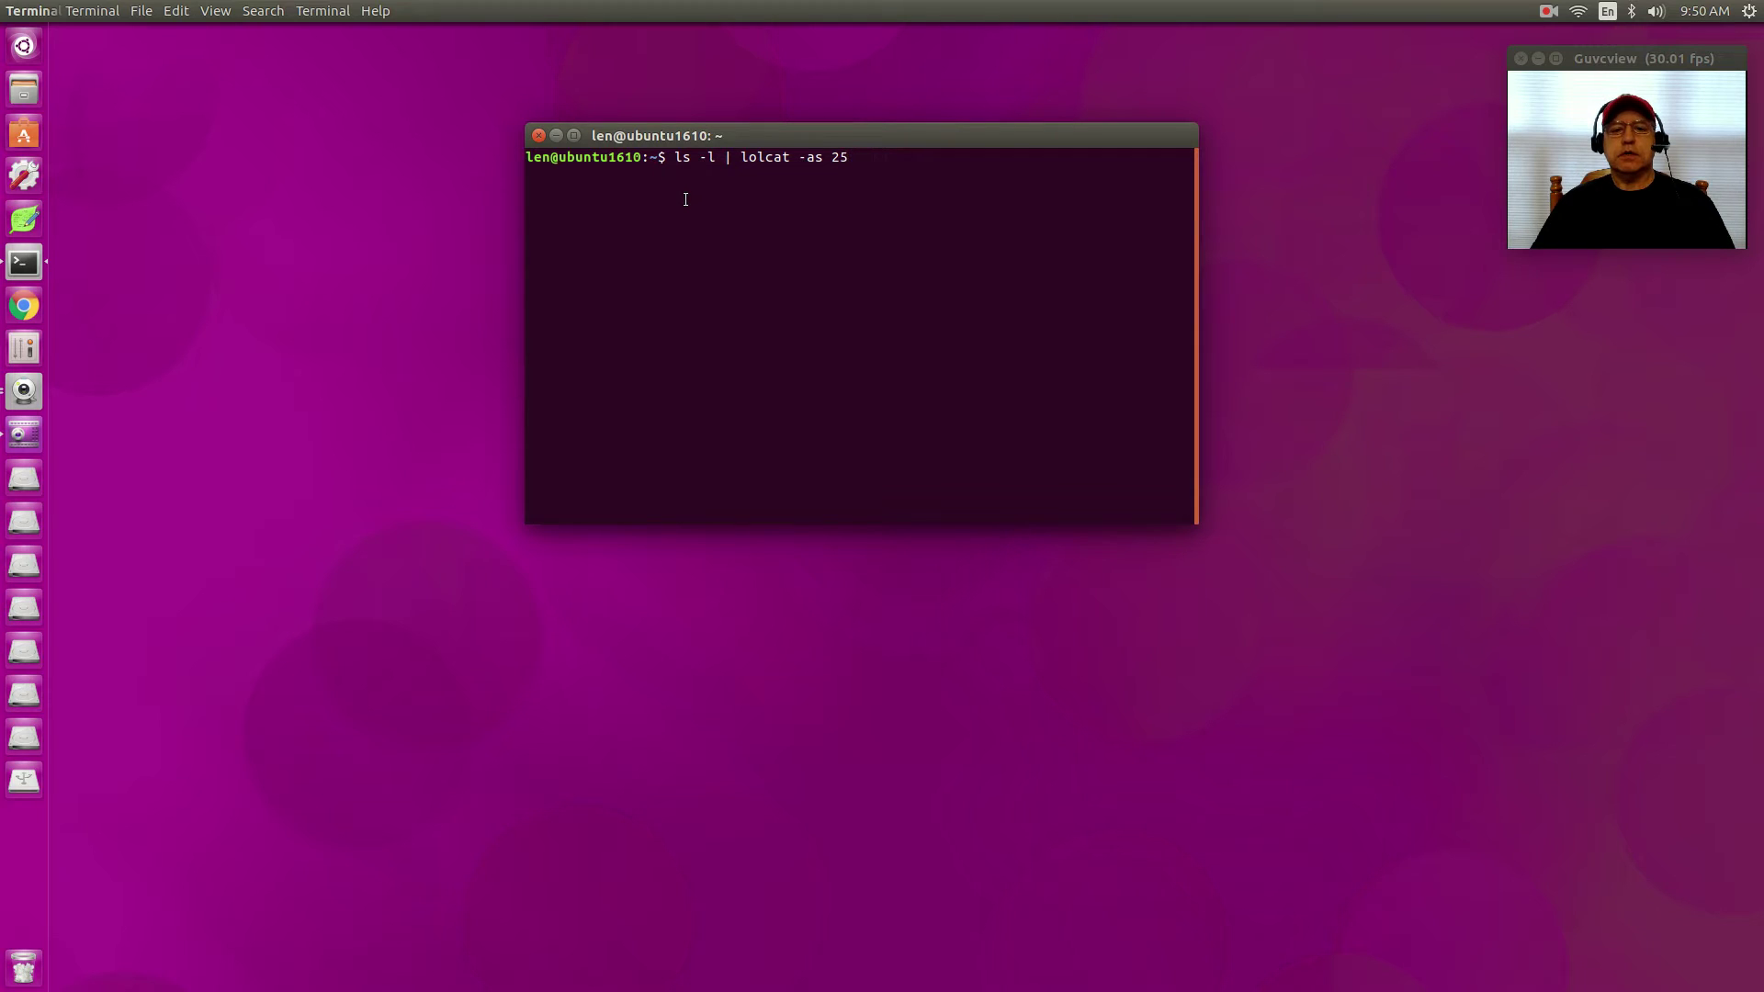
key(Left)
key(Left)
key(Left)
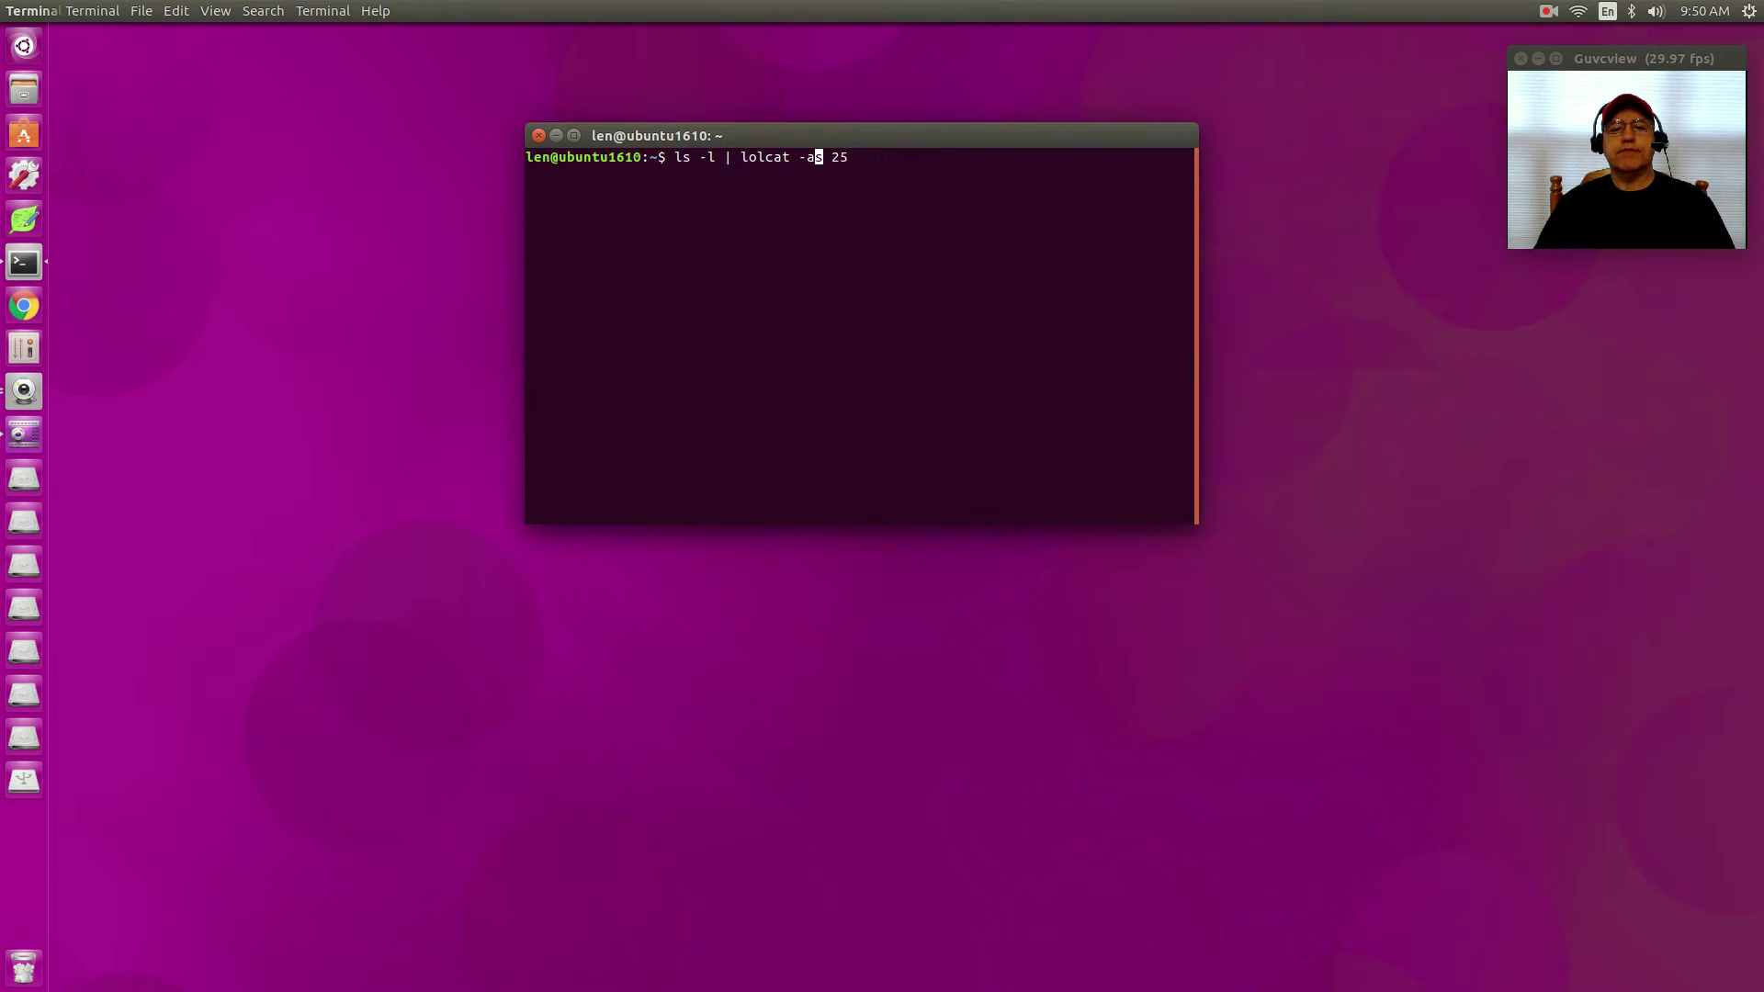
key(ctrl+Left)
key(Left)
key(Left)
key(Left)
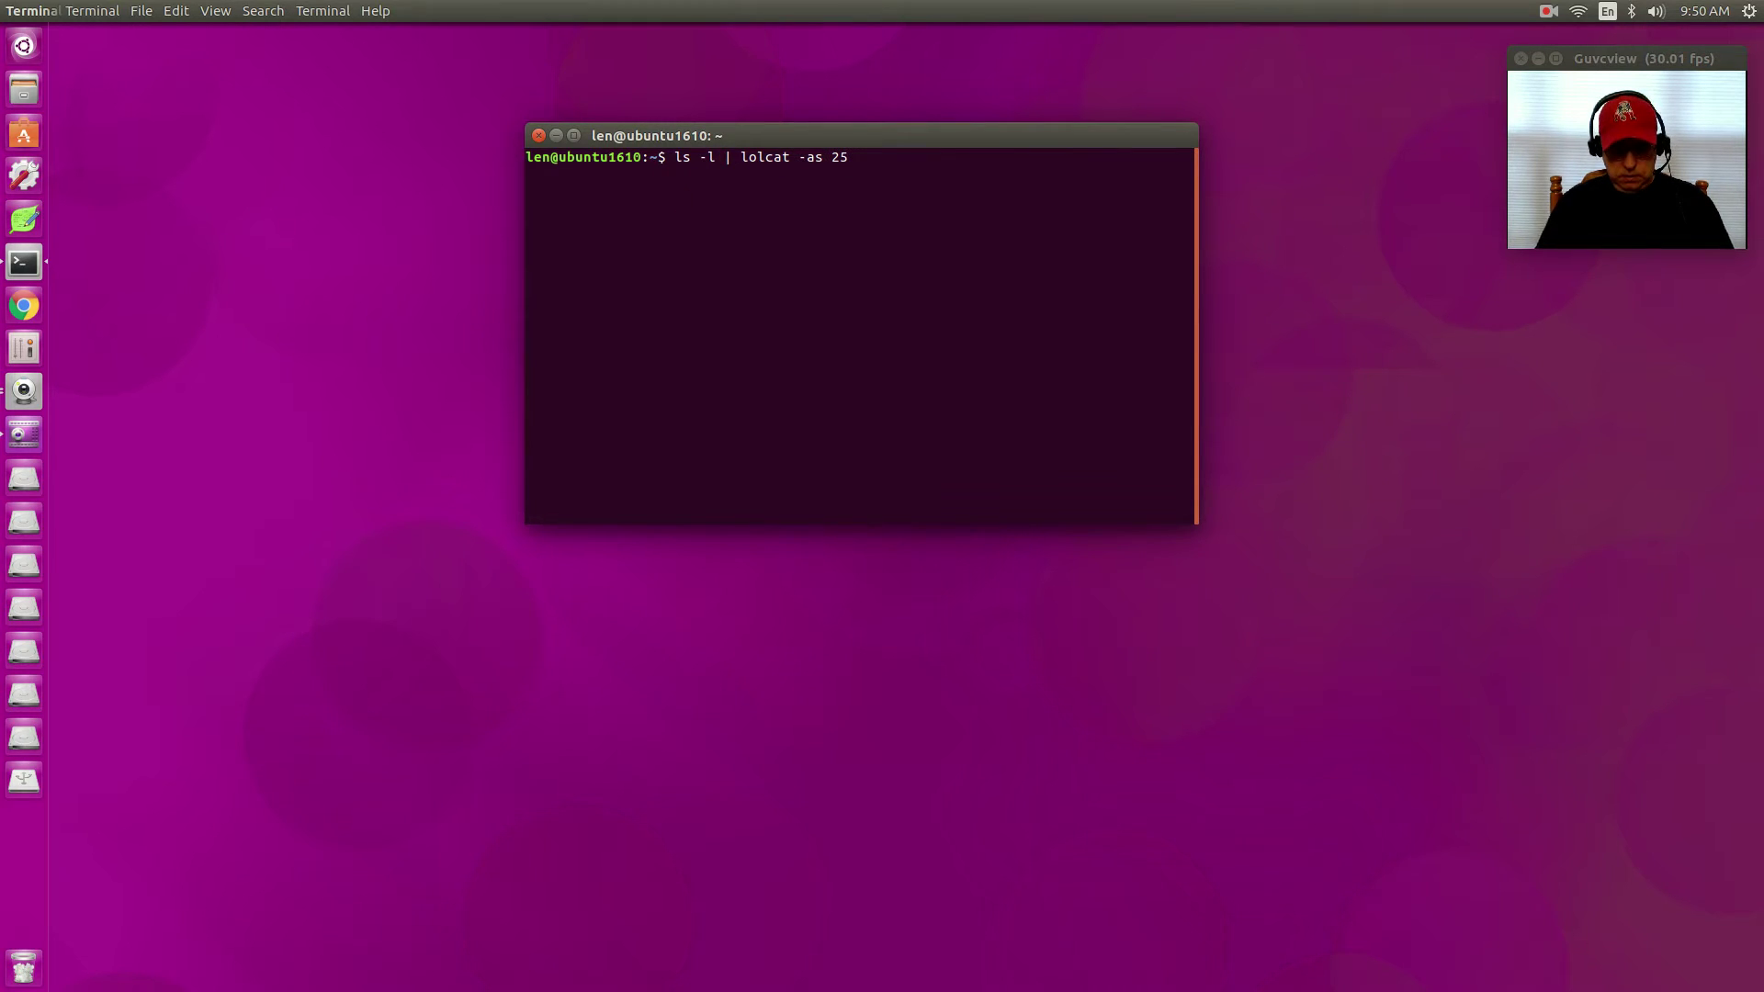
text(blk)
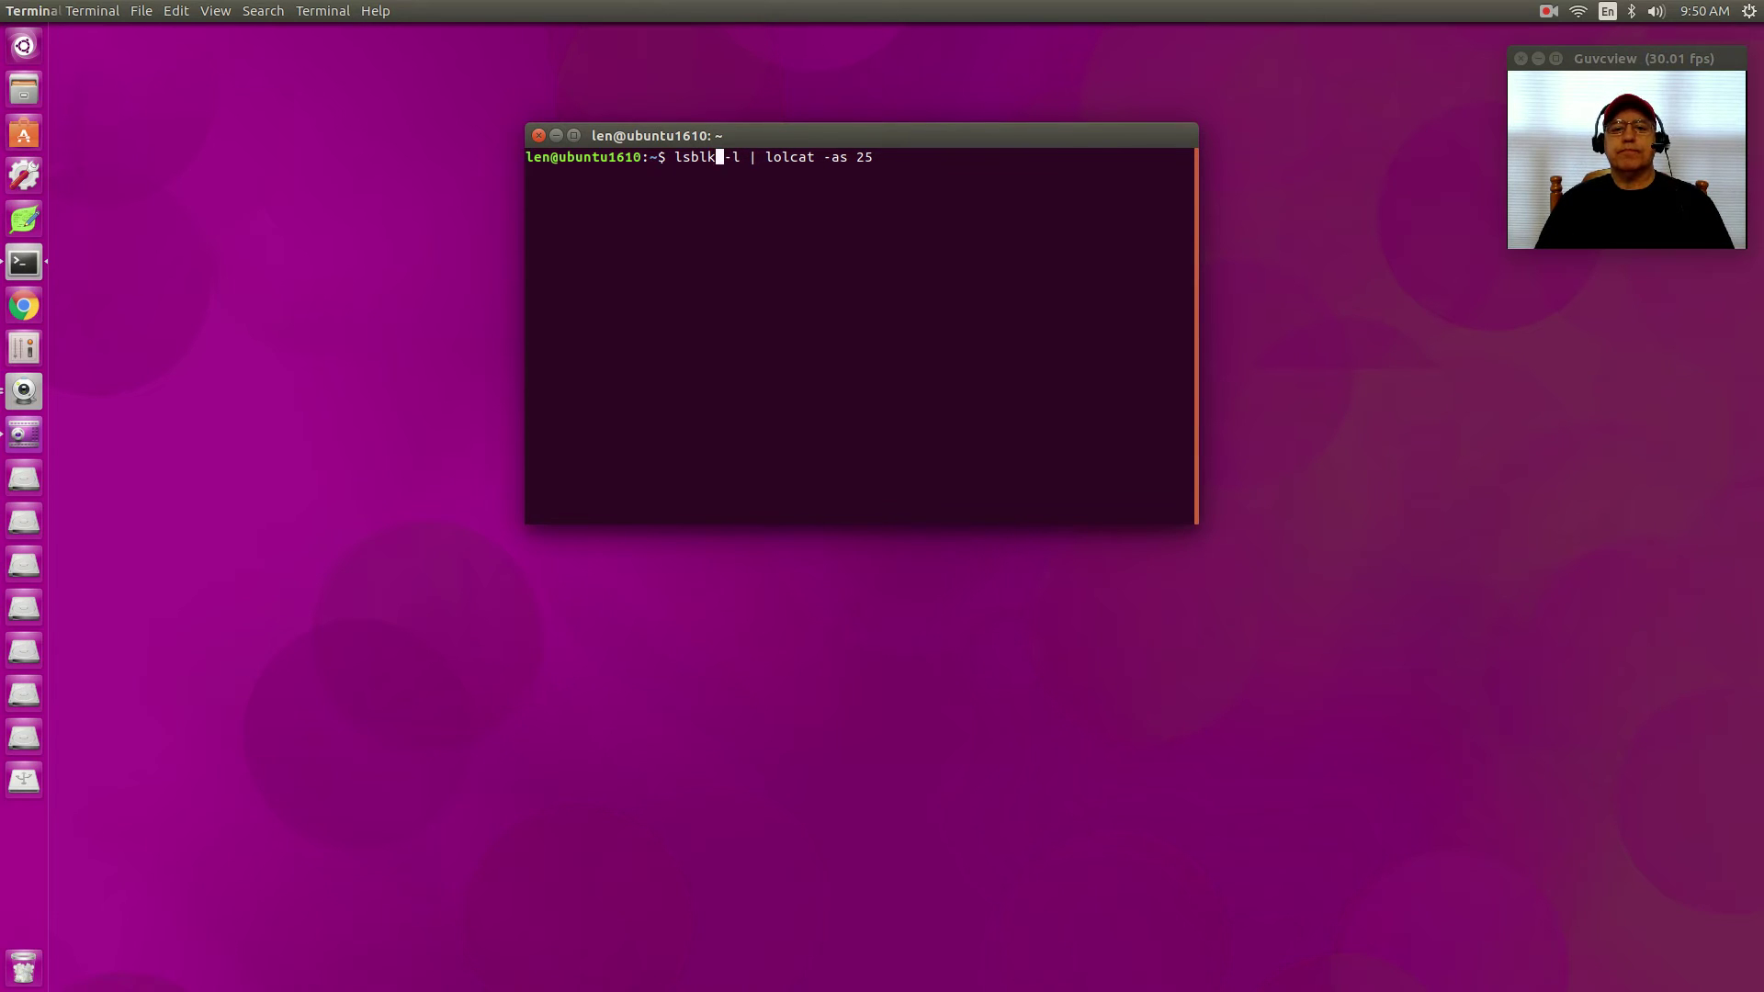
- Insert blk after ls, change -l to -f, and change the lolcat speed 25 to 10
key(Right)
key(Right)
key(Delete)
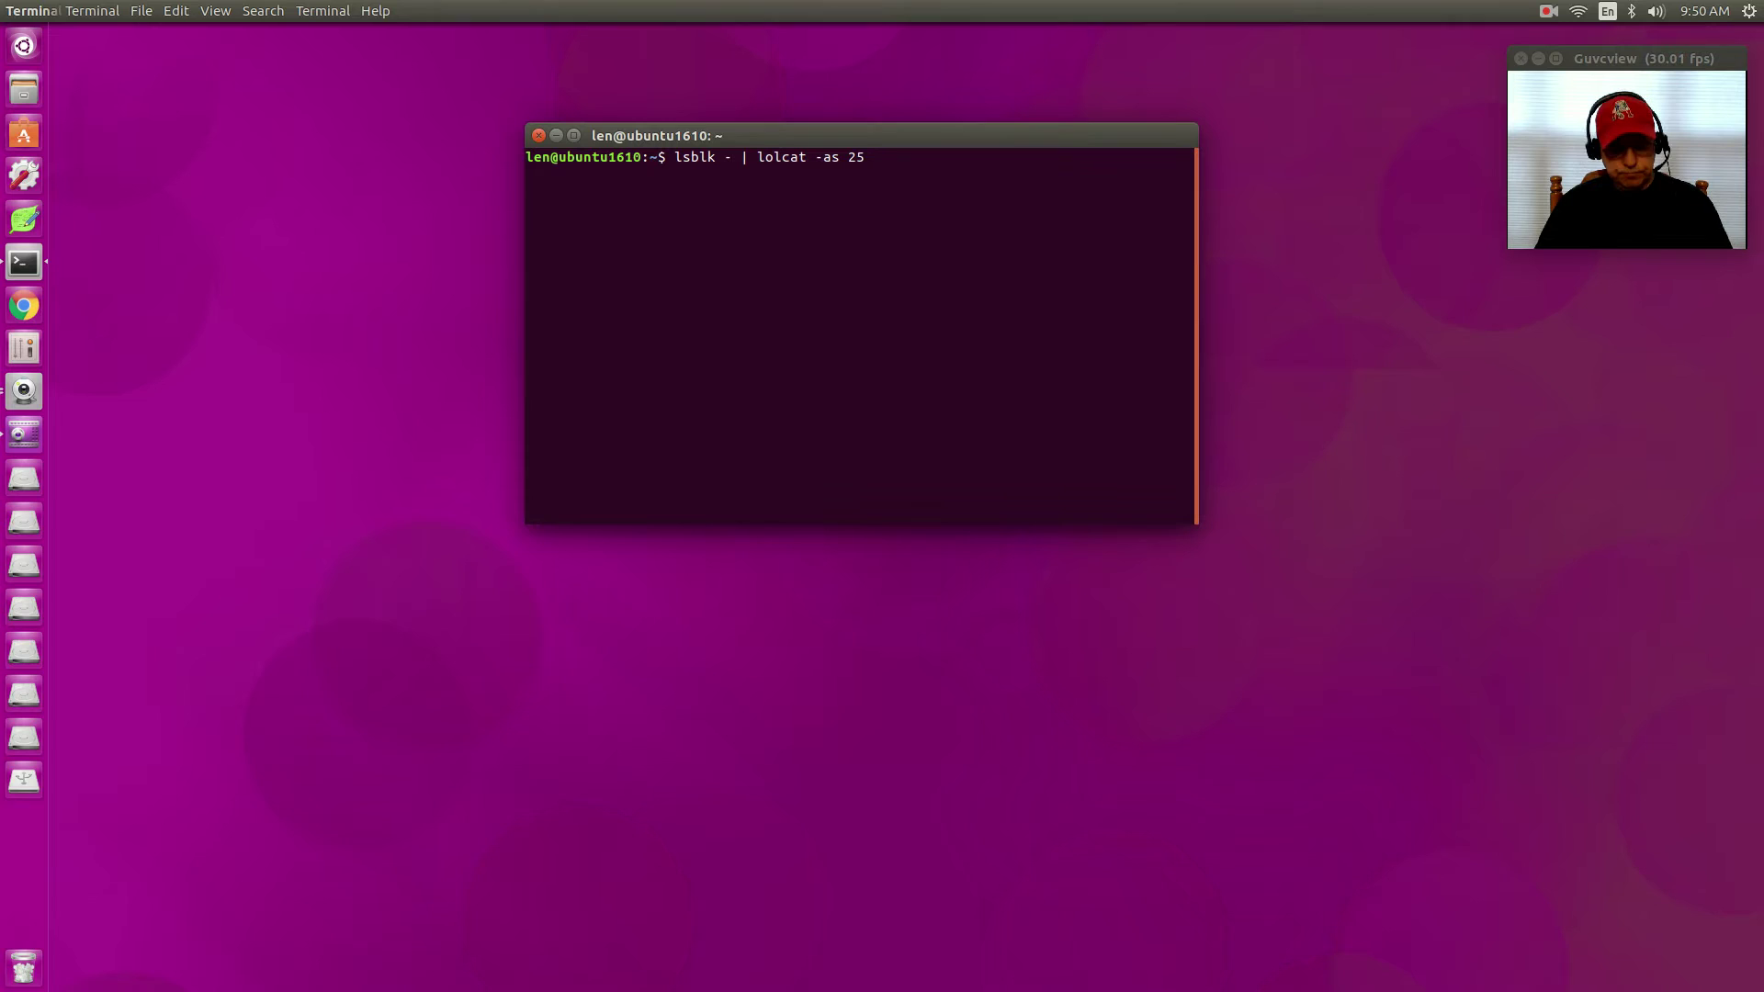
text(f)
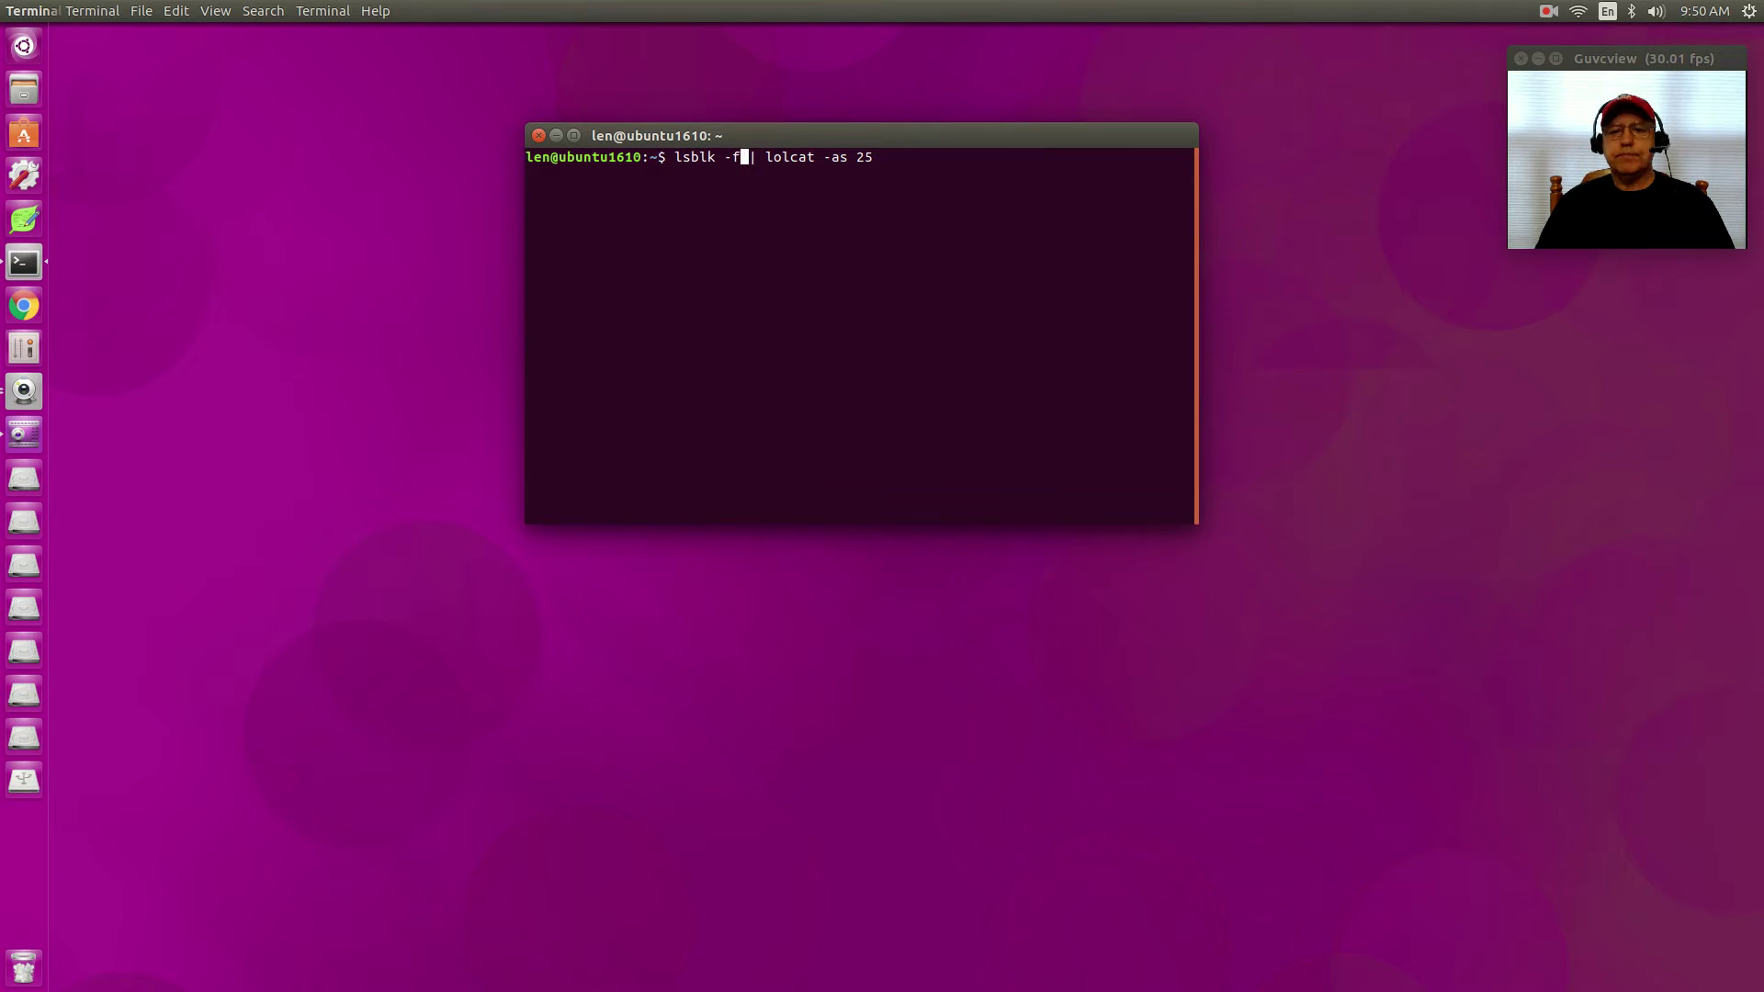
key(Right)
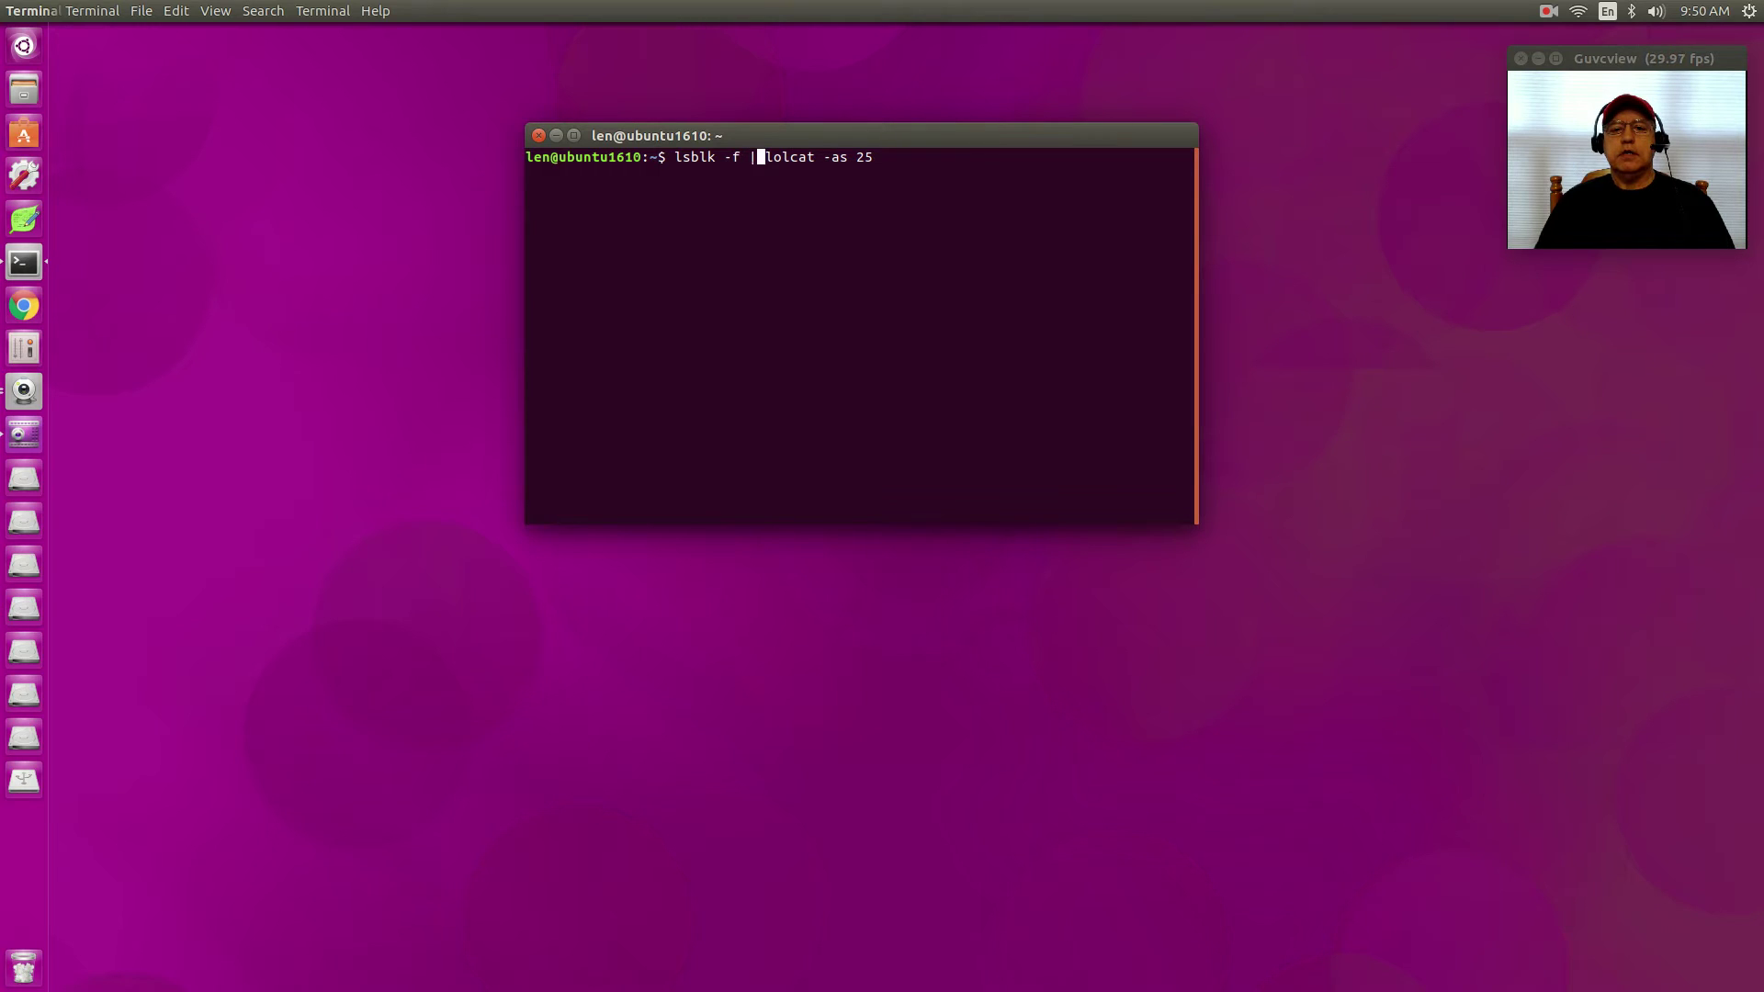
key(Right)
key(Right)
key(Right)
key(Right)
key(Right)
key(Right)
key(Right)
key(Right)
key(Right)
key(Right)
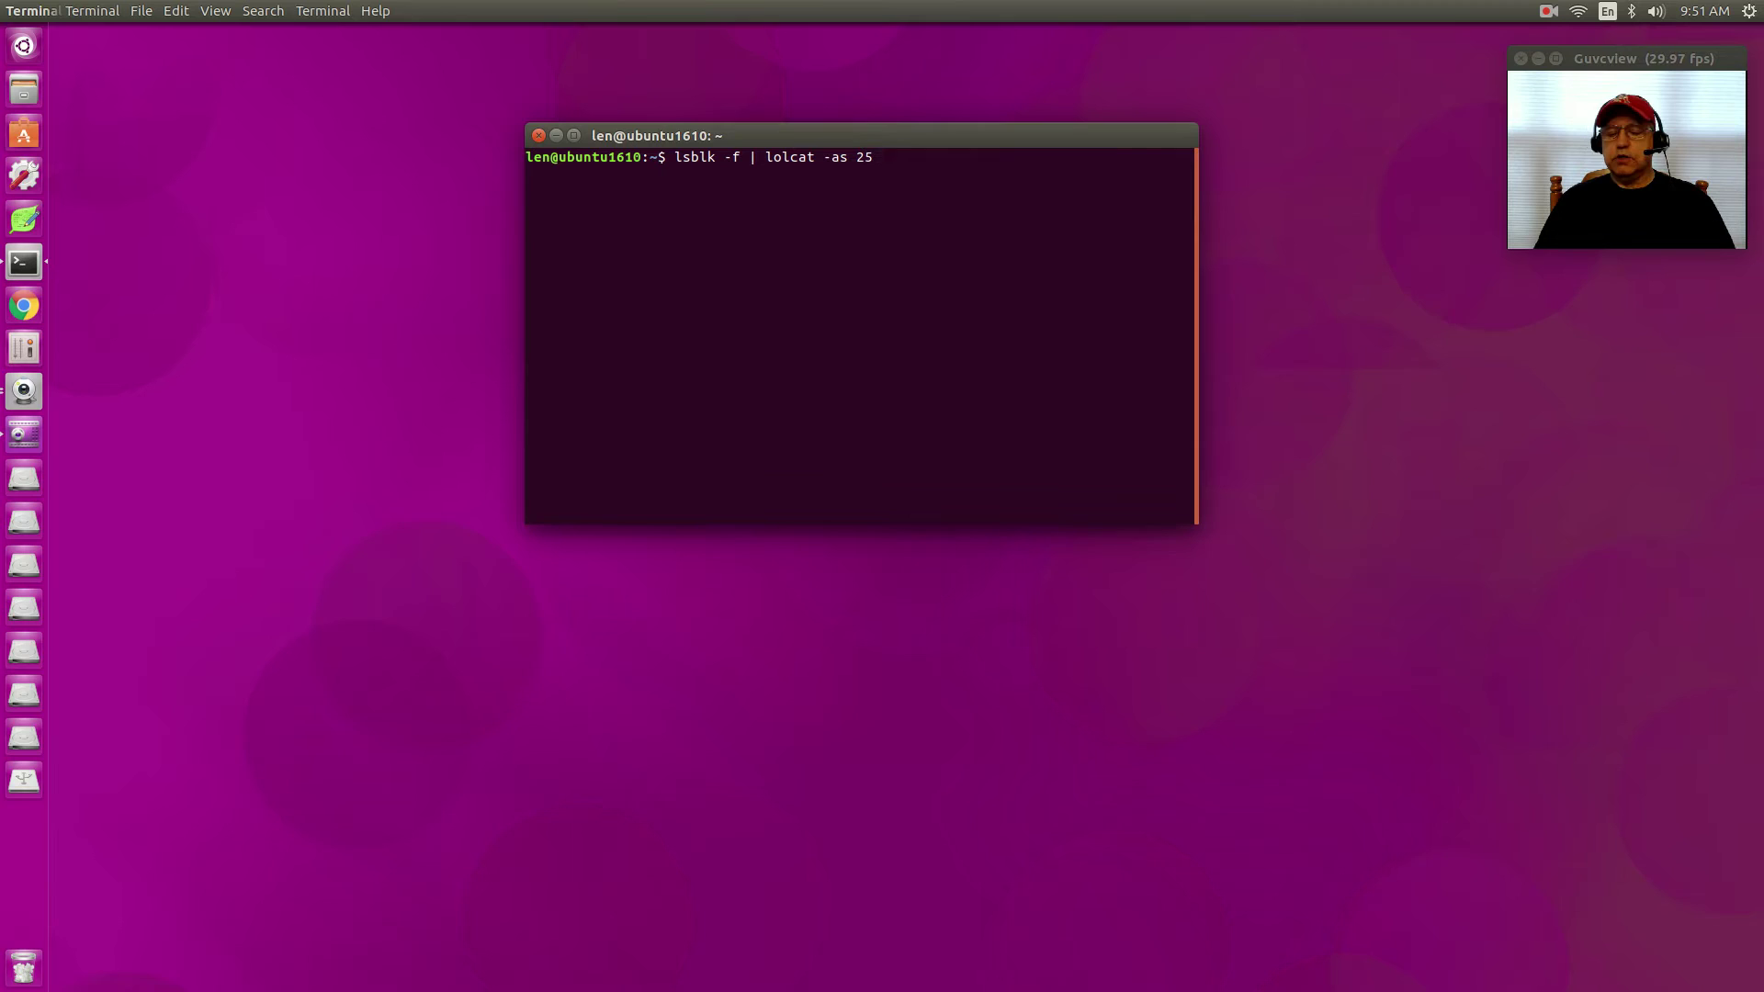
key(BackSpace)
key(BackSpace)
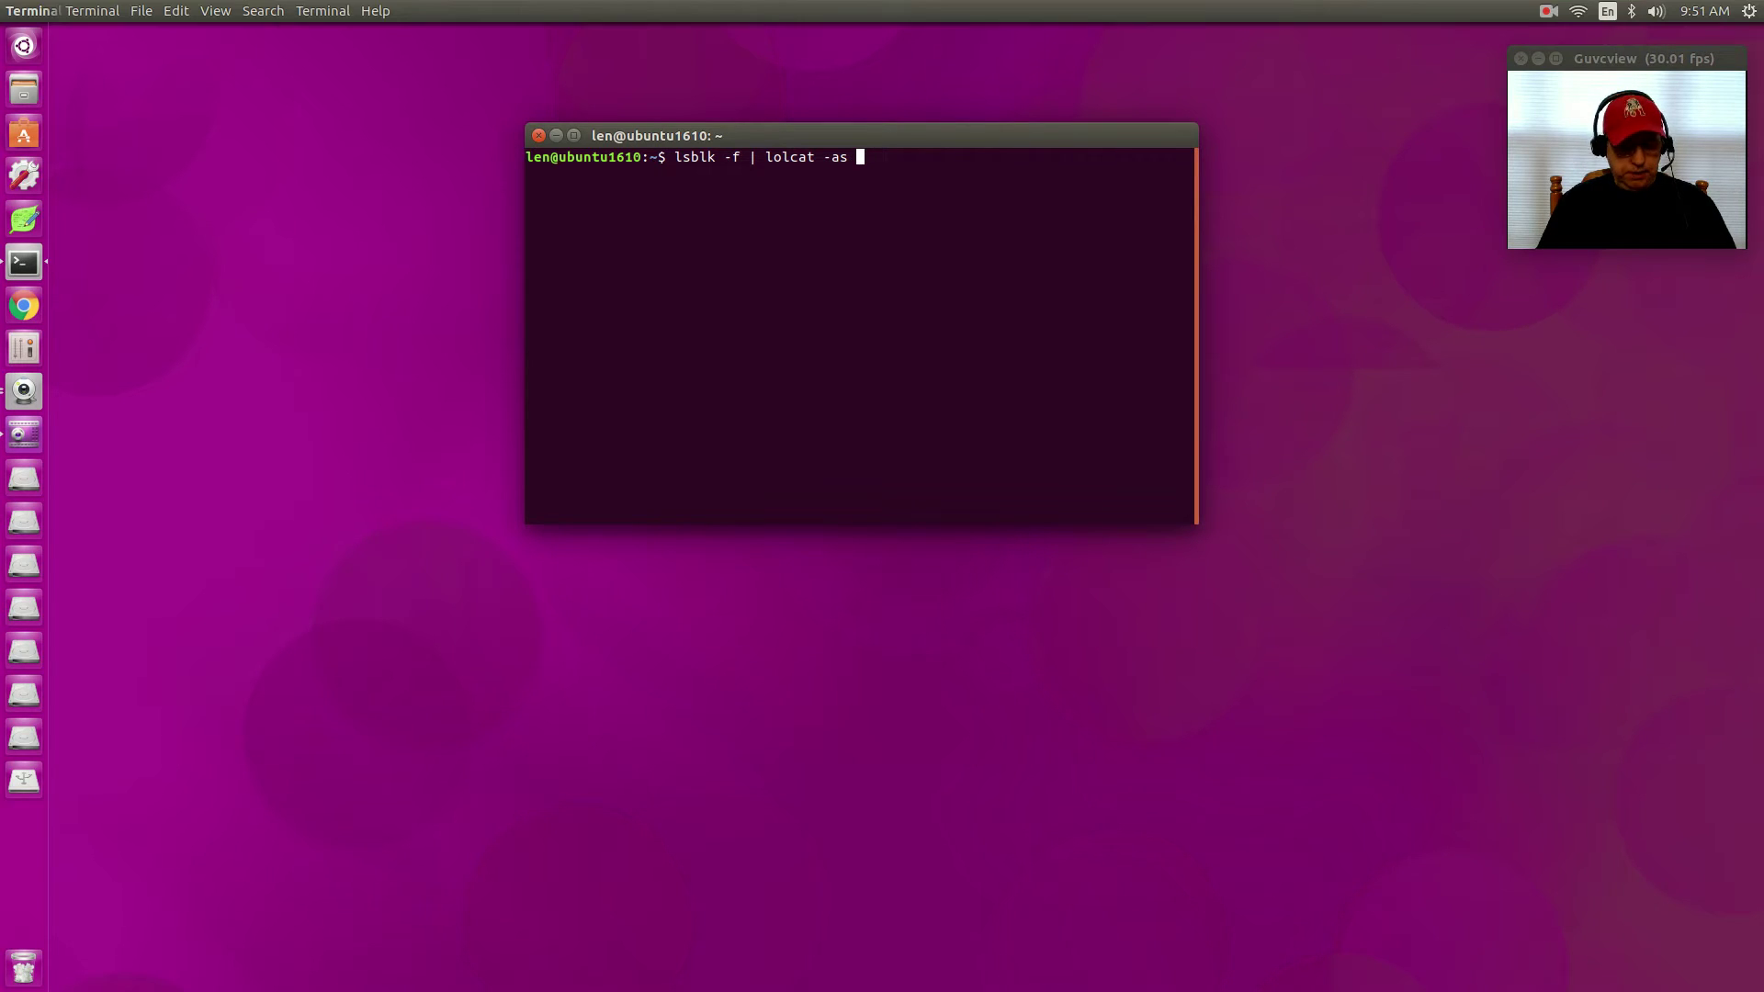
text(10)
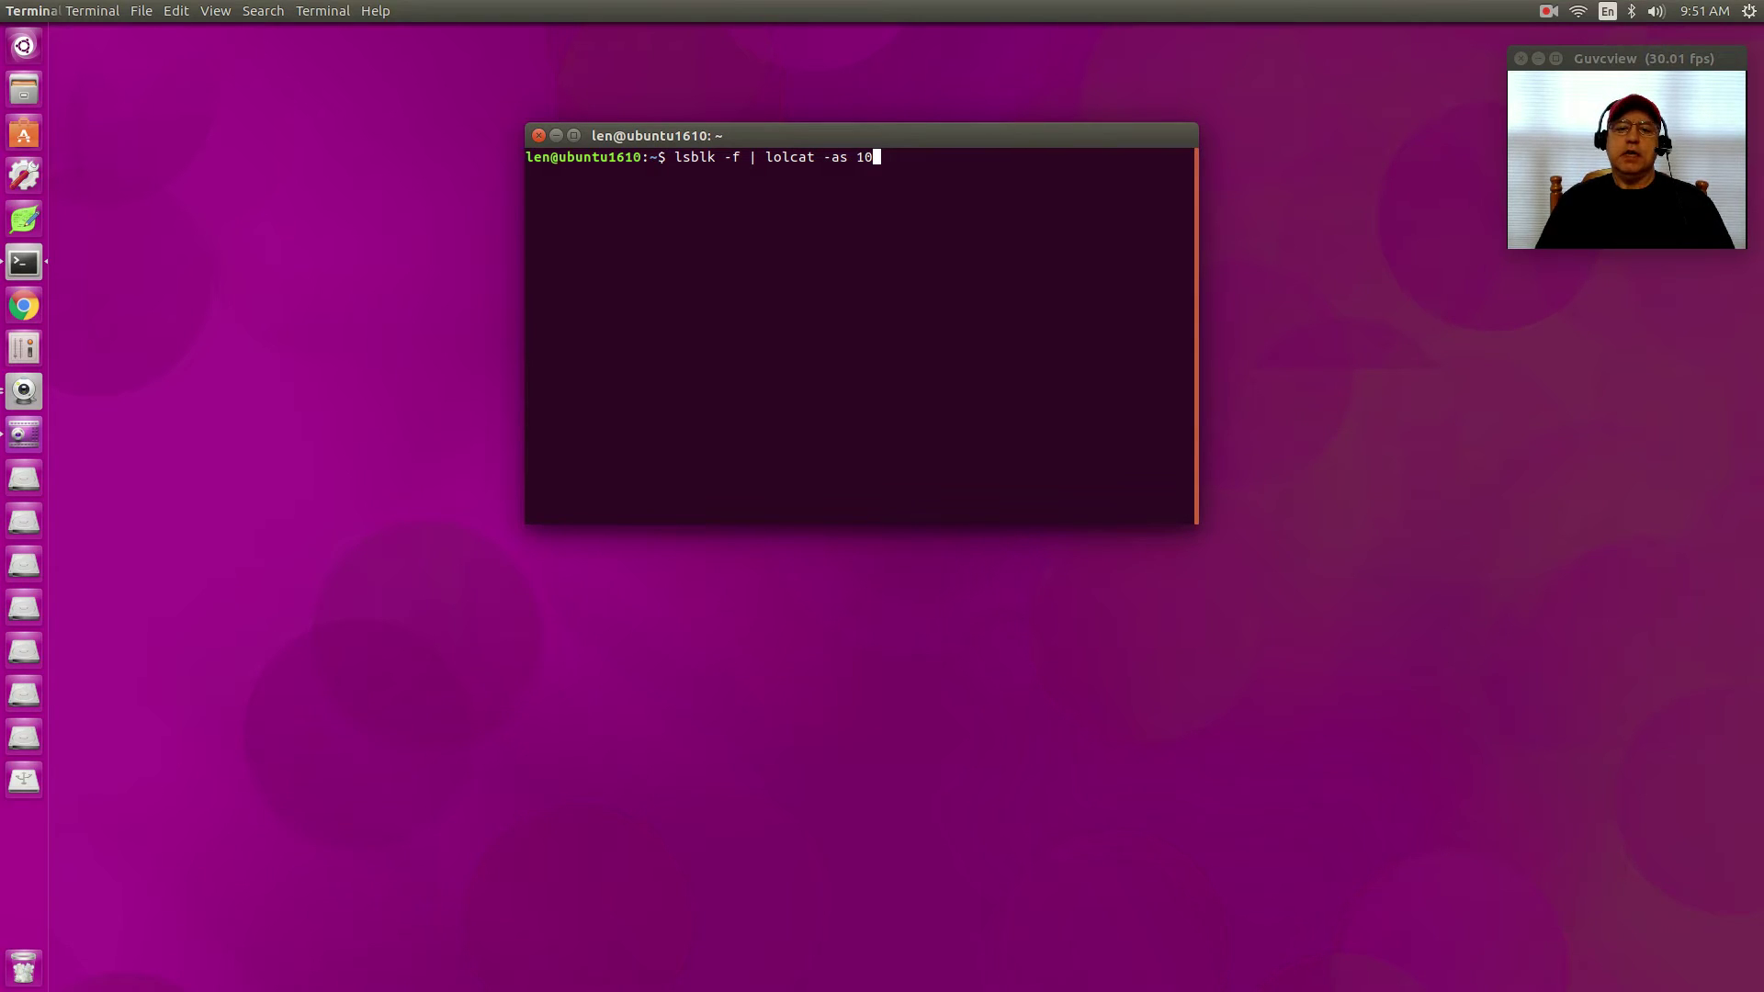
- Run 'lsblk -f | lolcat -as 10' to list filesystems, labels and UUIDs in rainbow colours
key(Return)
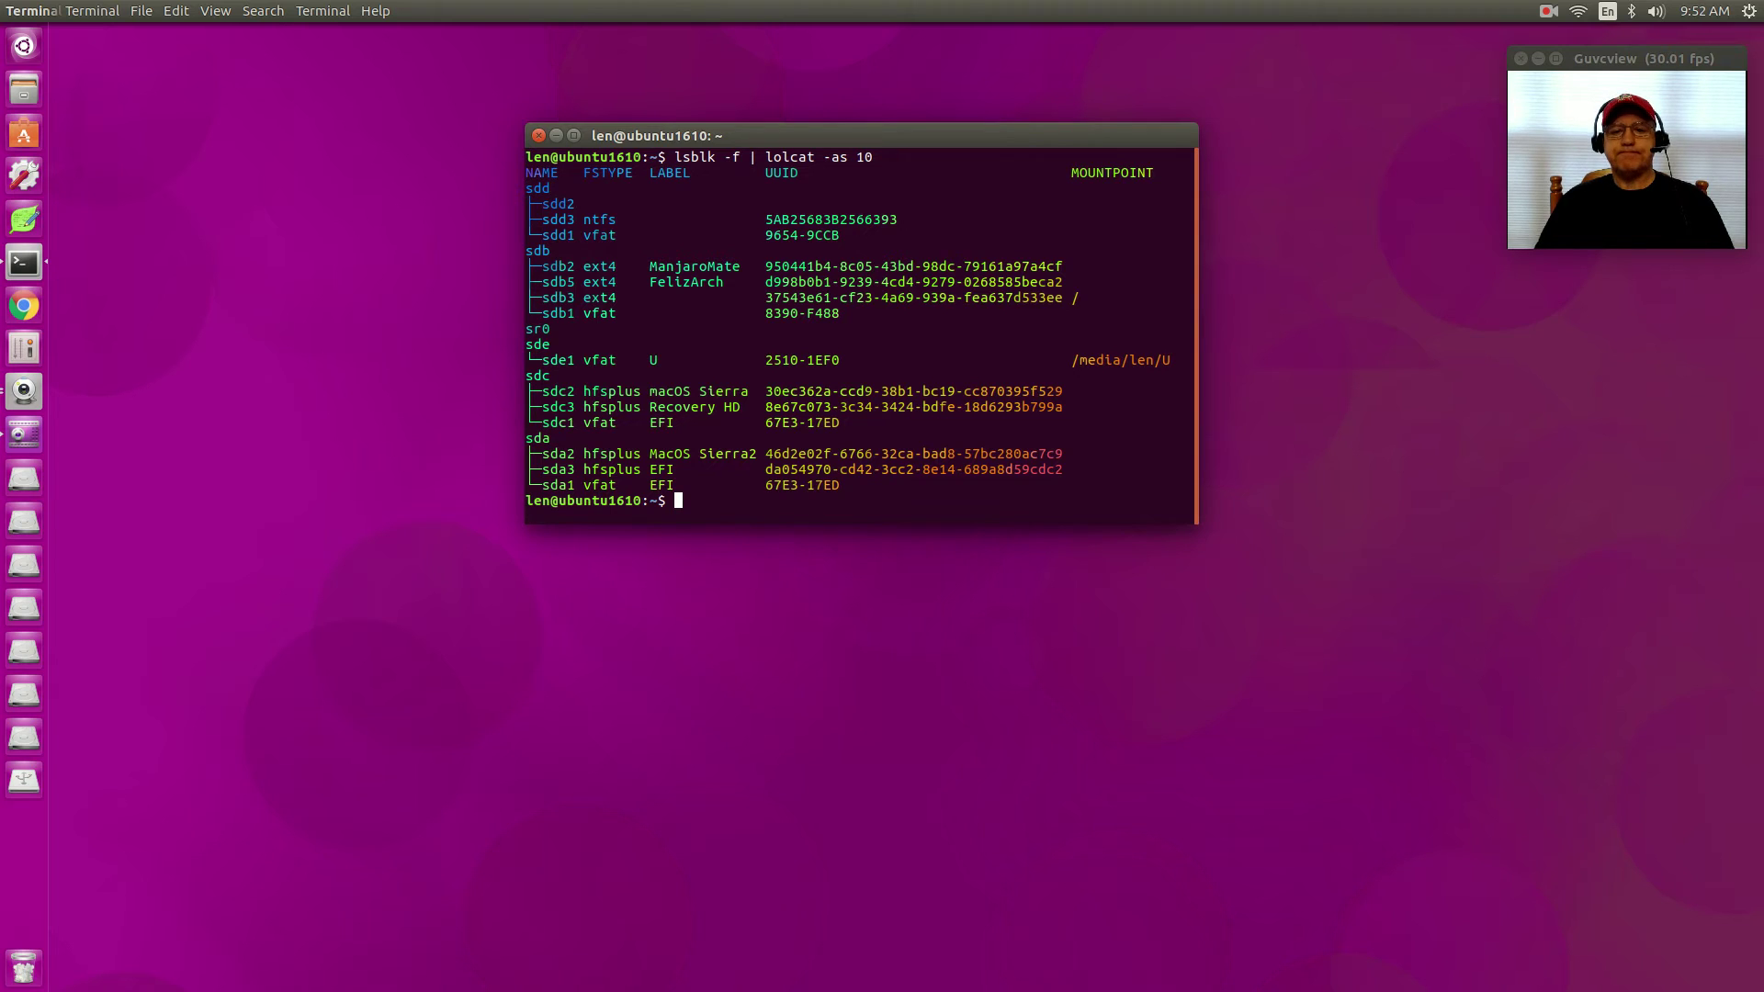
- Rewrite the recalled lsblk command as 'sudo apt-get install kodi | lolcat -as 25'
key(Up)
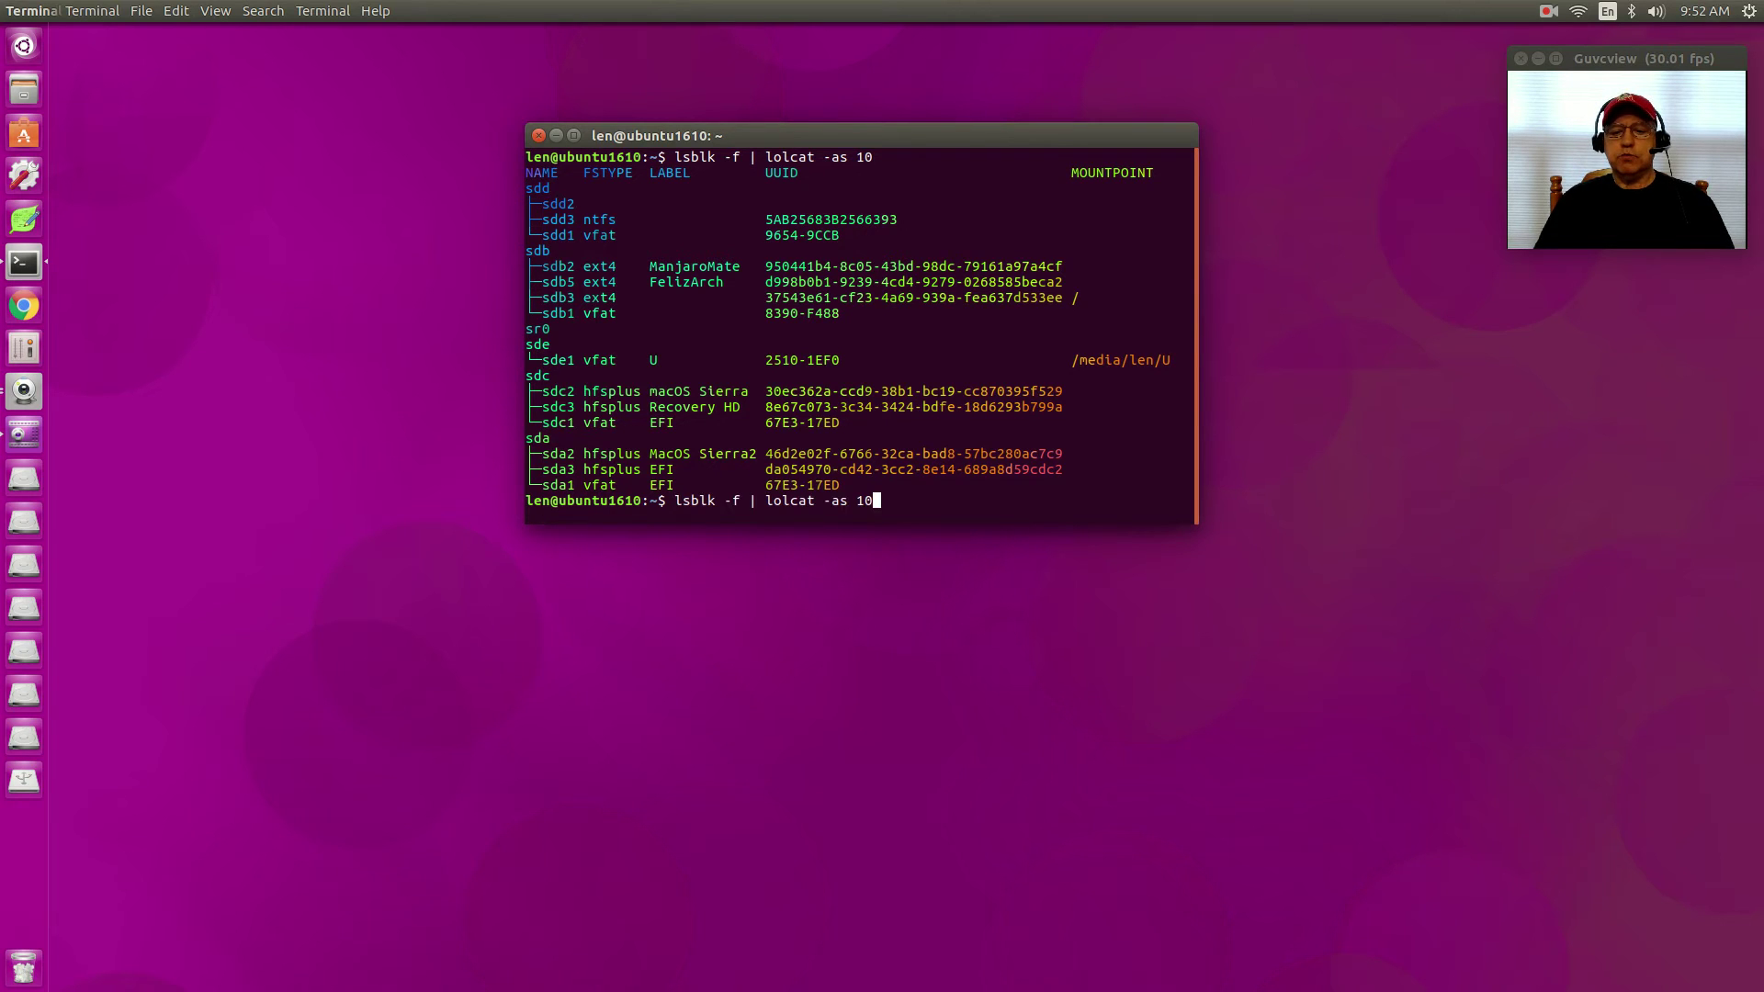
key(BackSpace)
key(BackSpace)
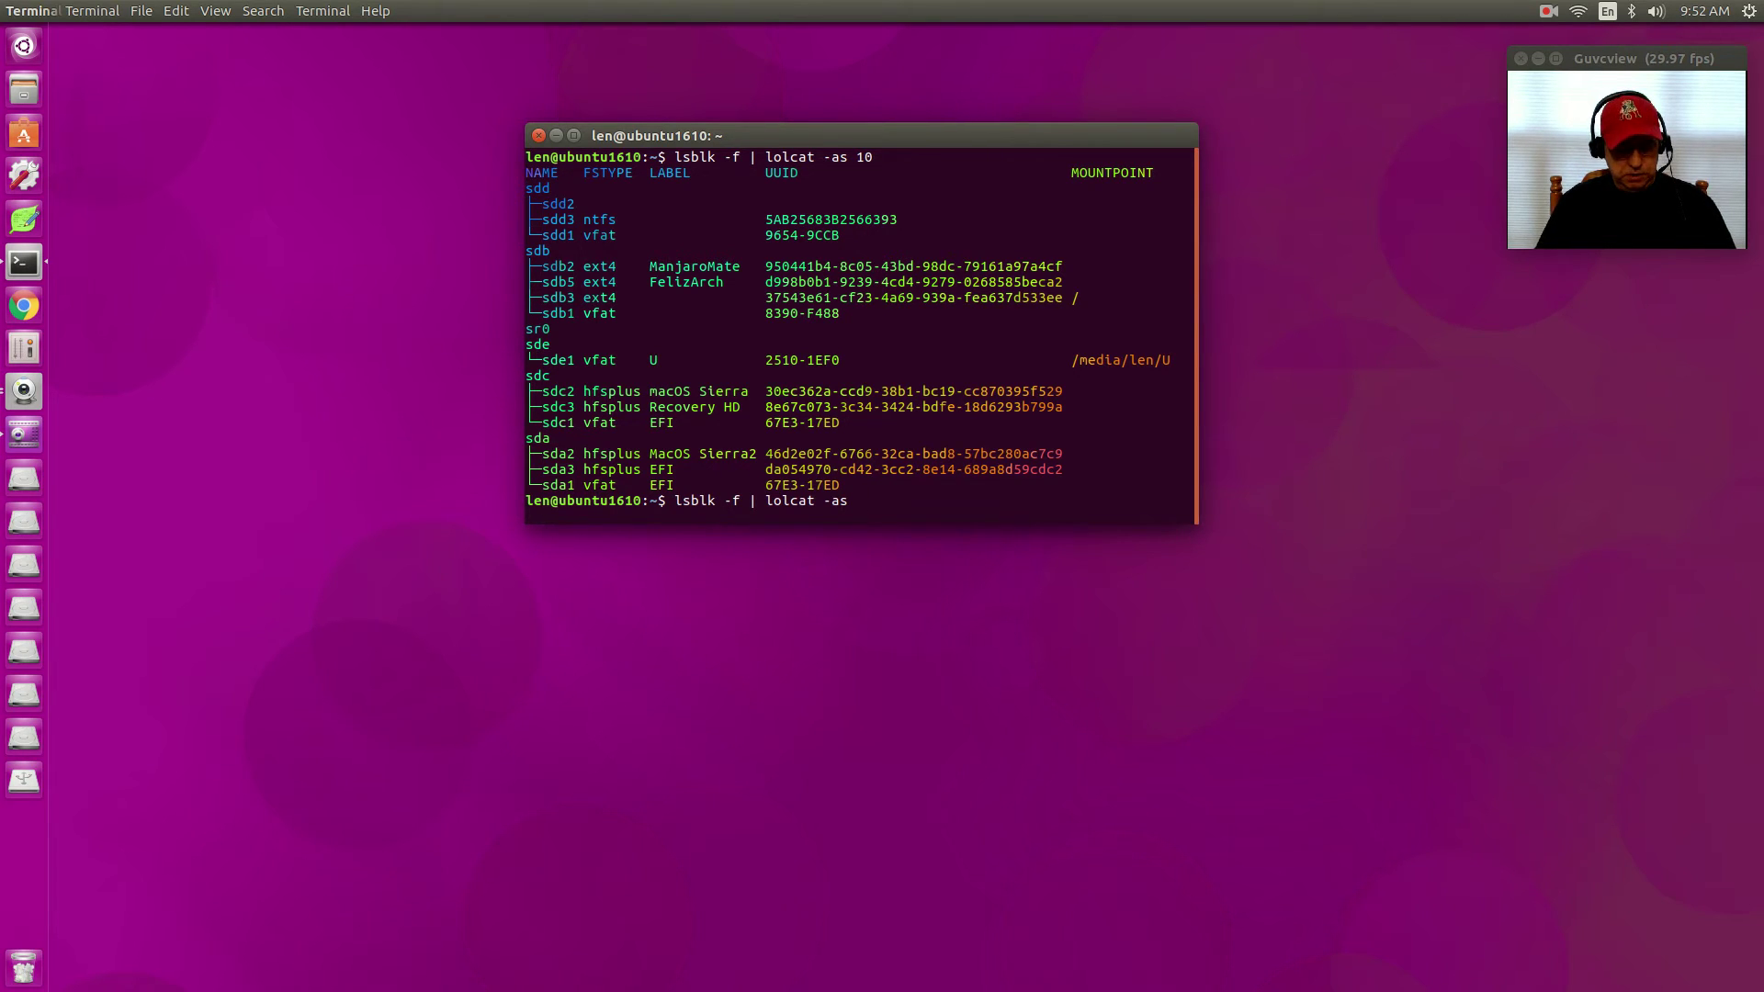
text(25)
key(ctrl+Left)
key(ctrl+Left)
key(ctrl+Left)
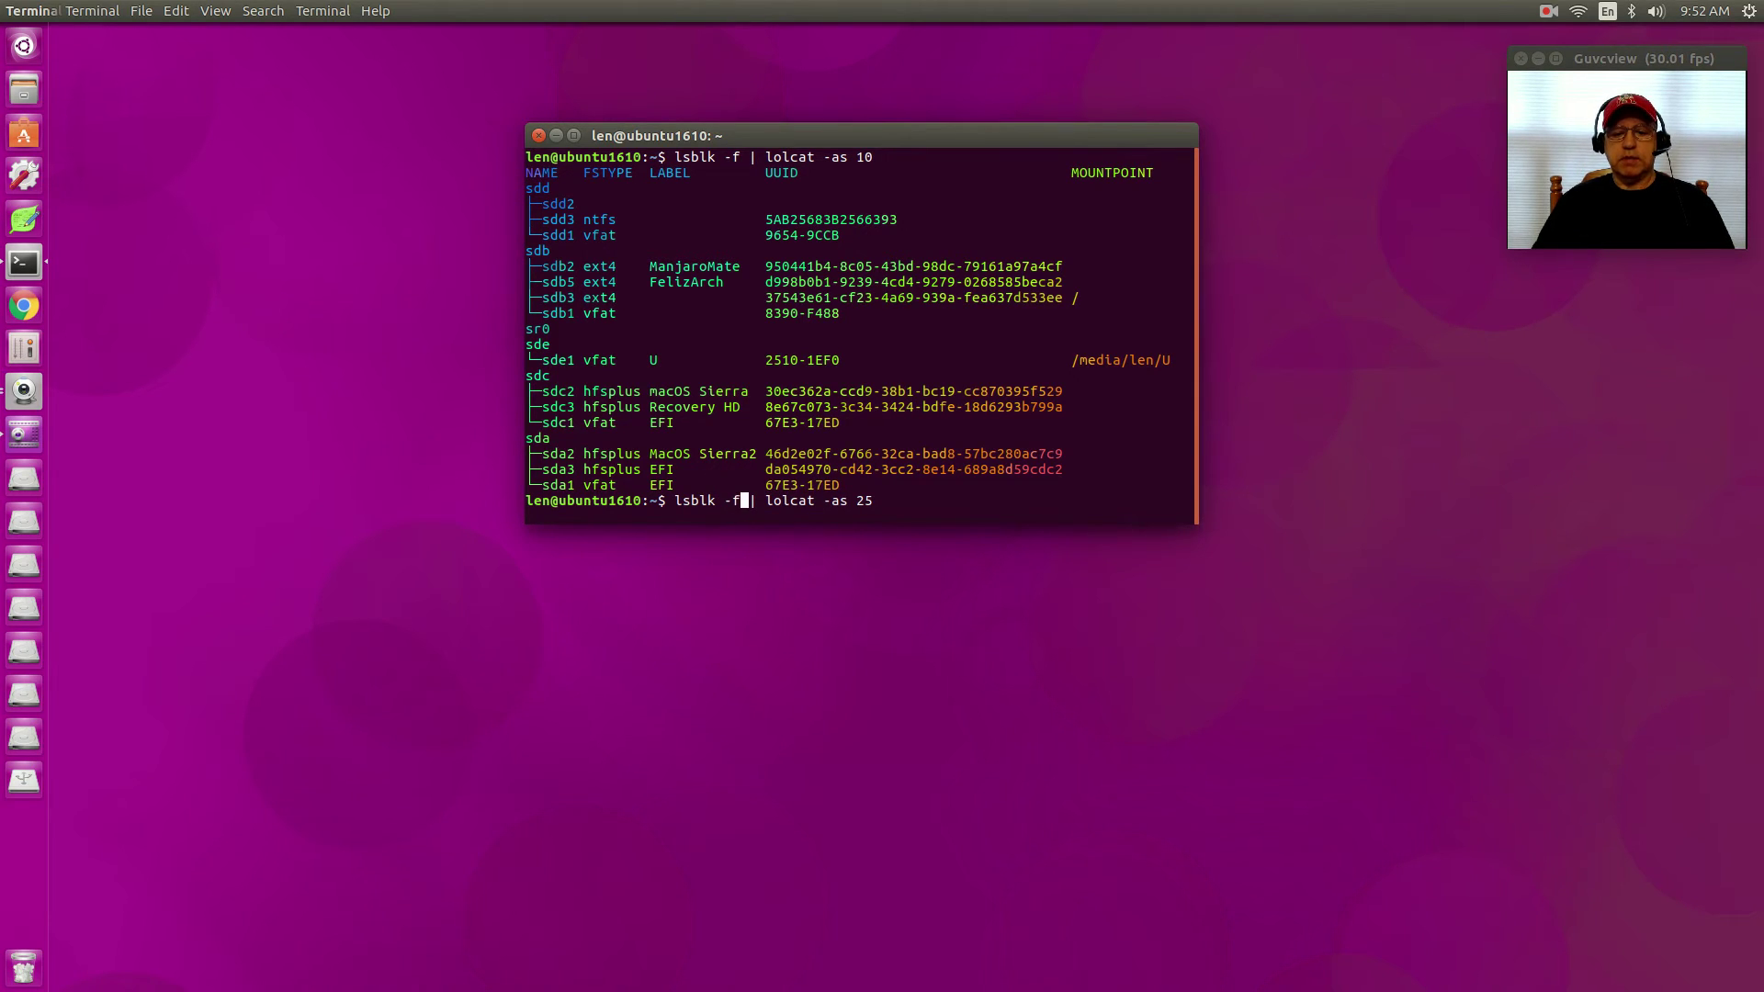
key(BackSpace)
key(BackSpace)
key(BackSpace)
key(BackSpace)
key(BackSpace)
key(BackSpace)
key(BackSpace)
key(BackSpace)
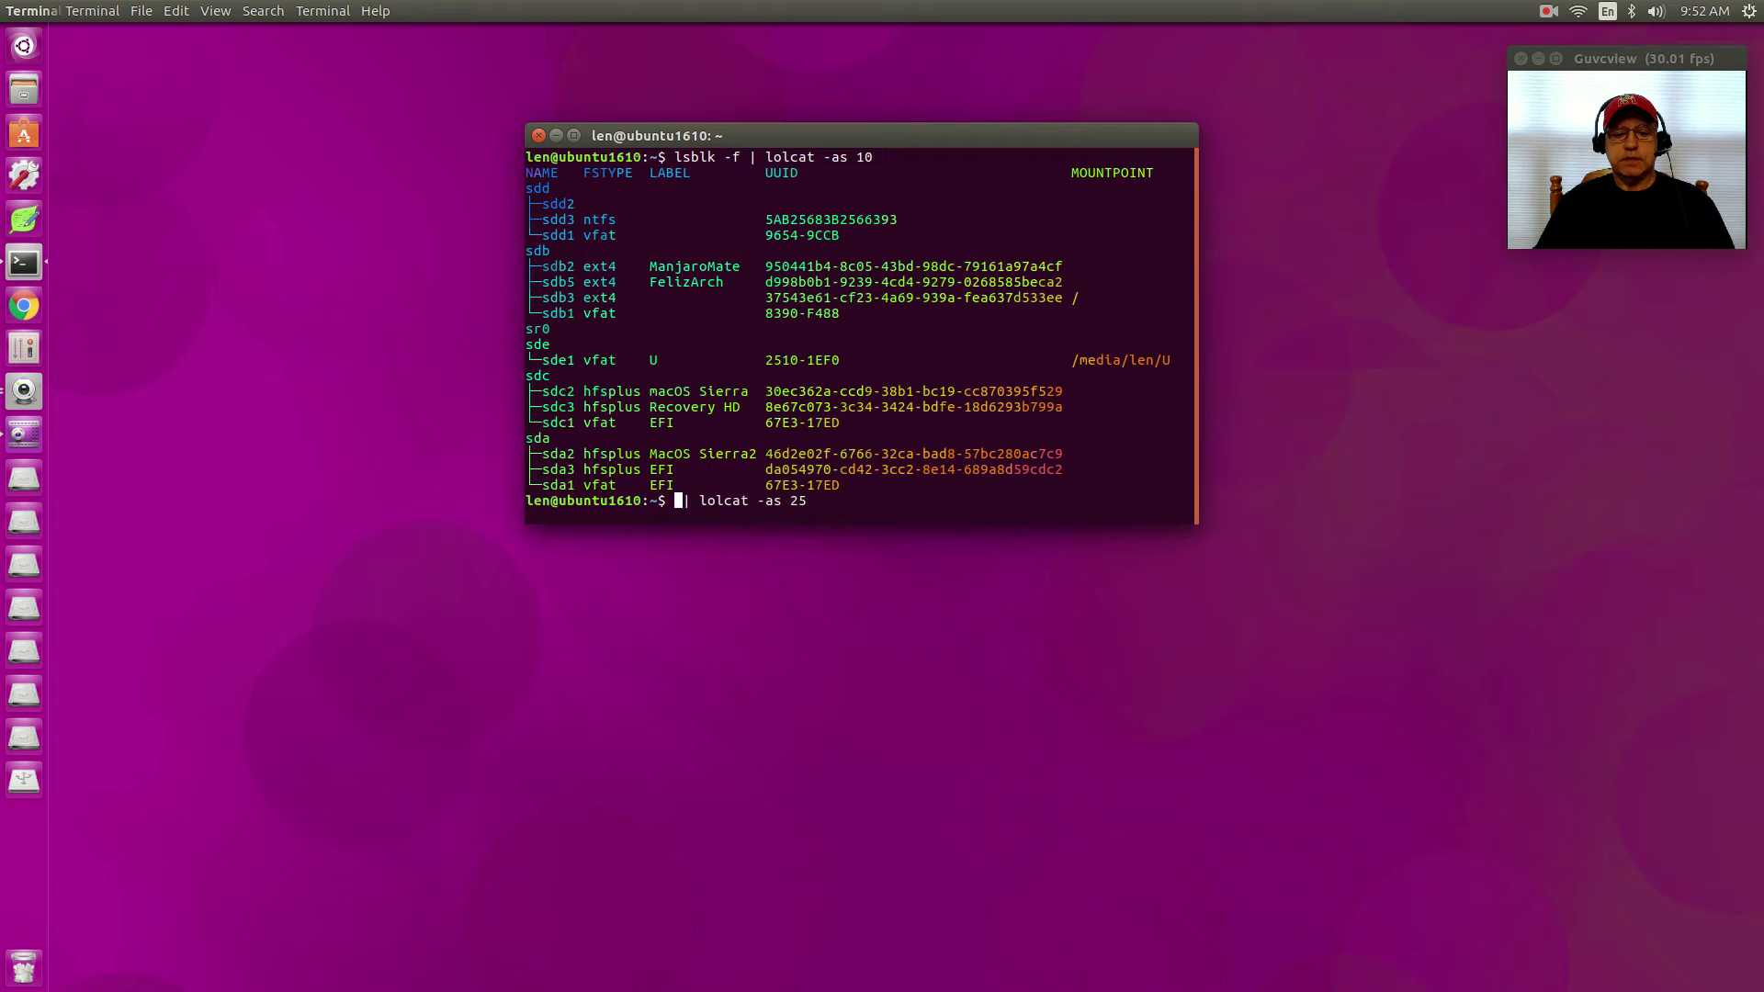
text(sudo ap )
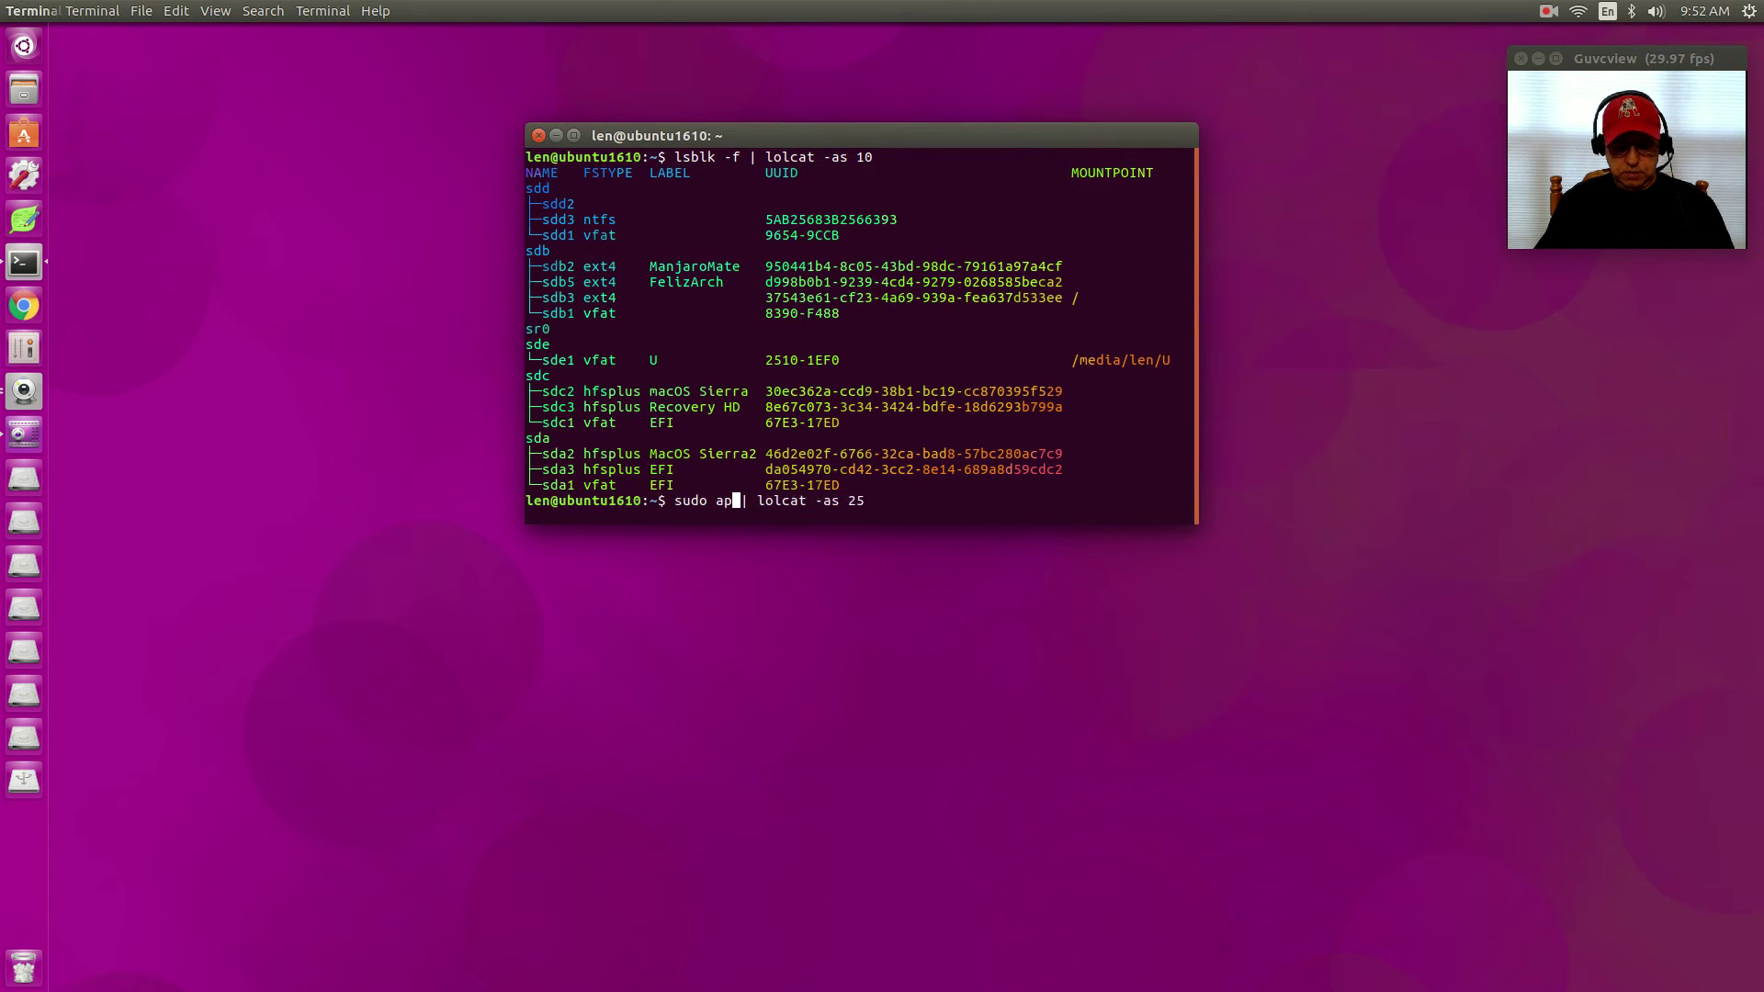
text(t-get ins)
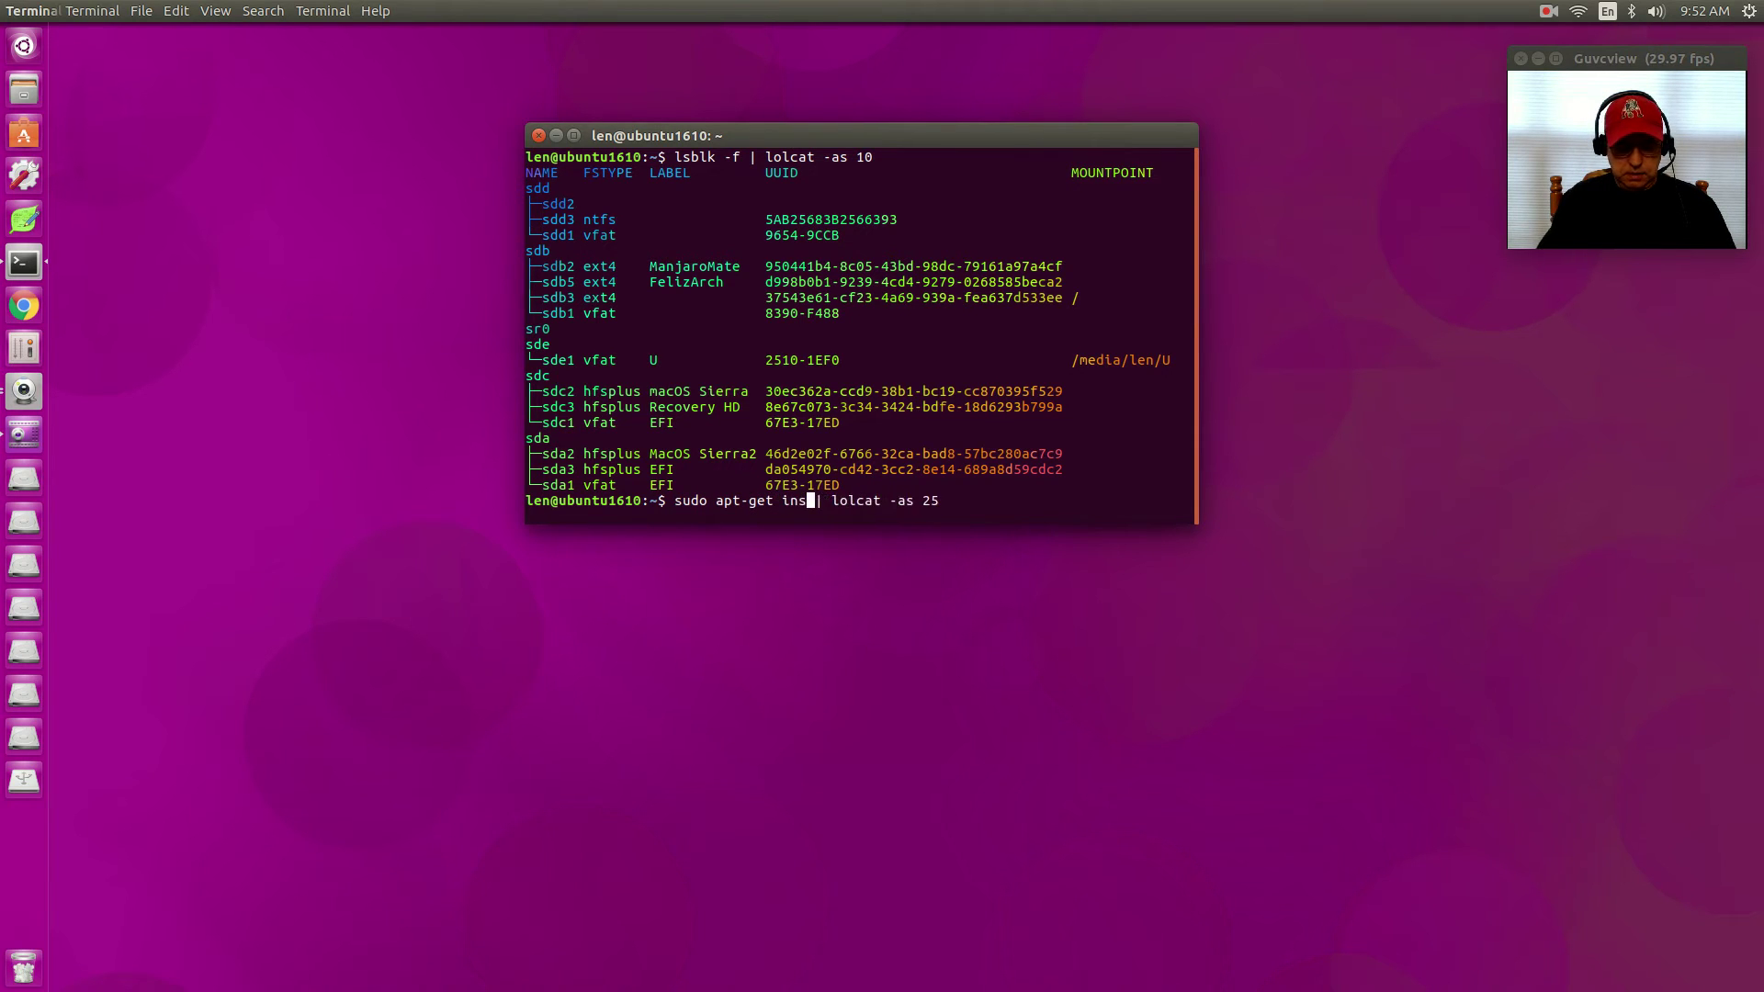
text(tall ko)
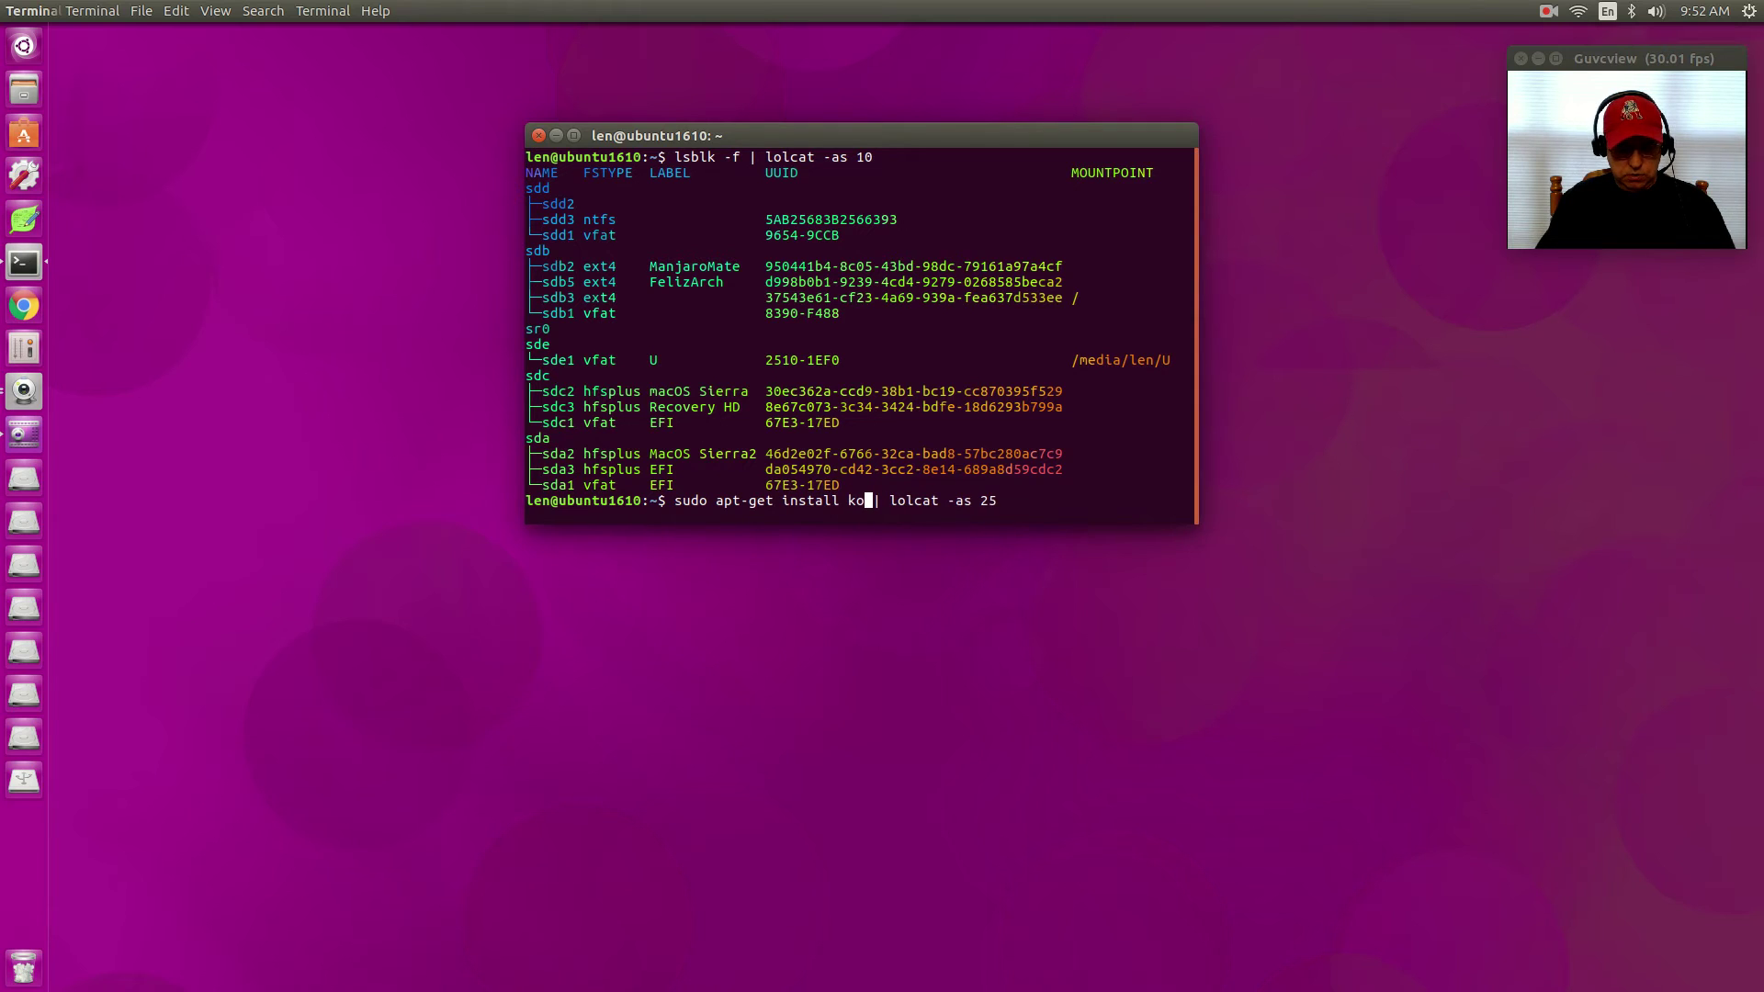
text(di)
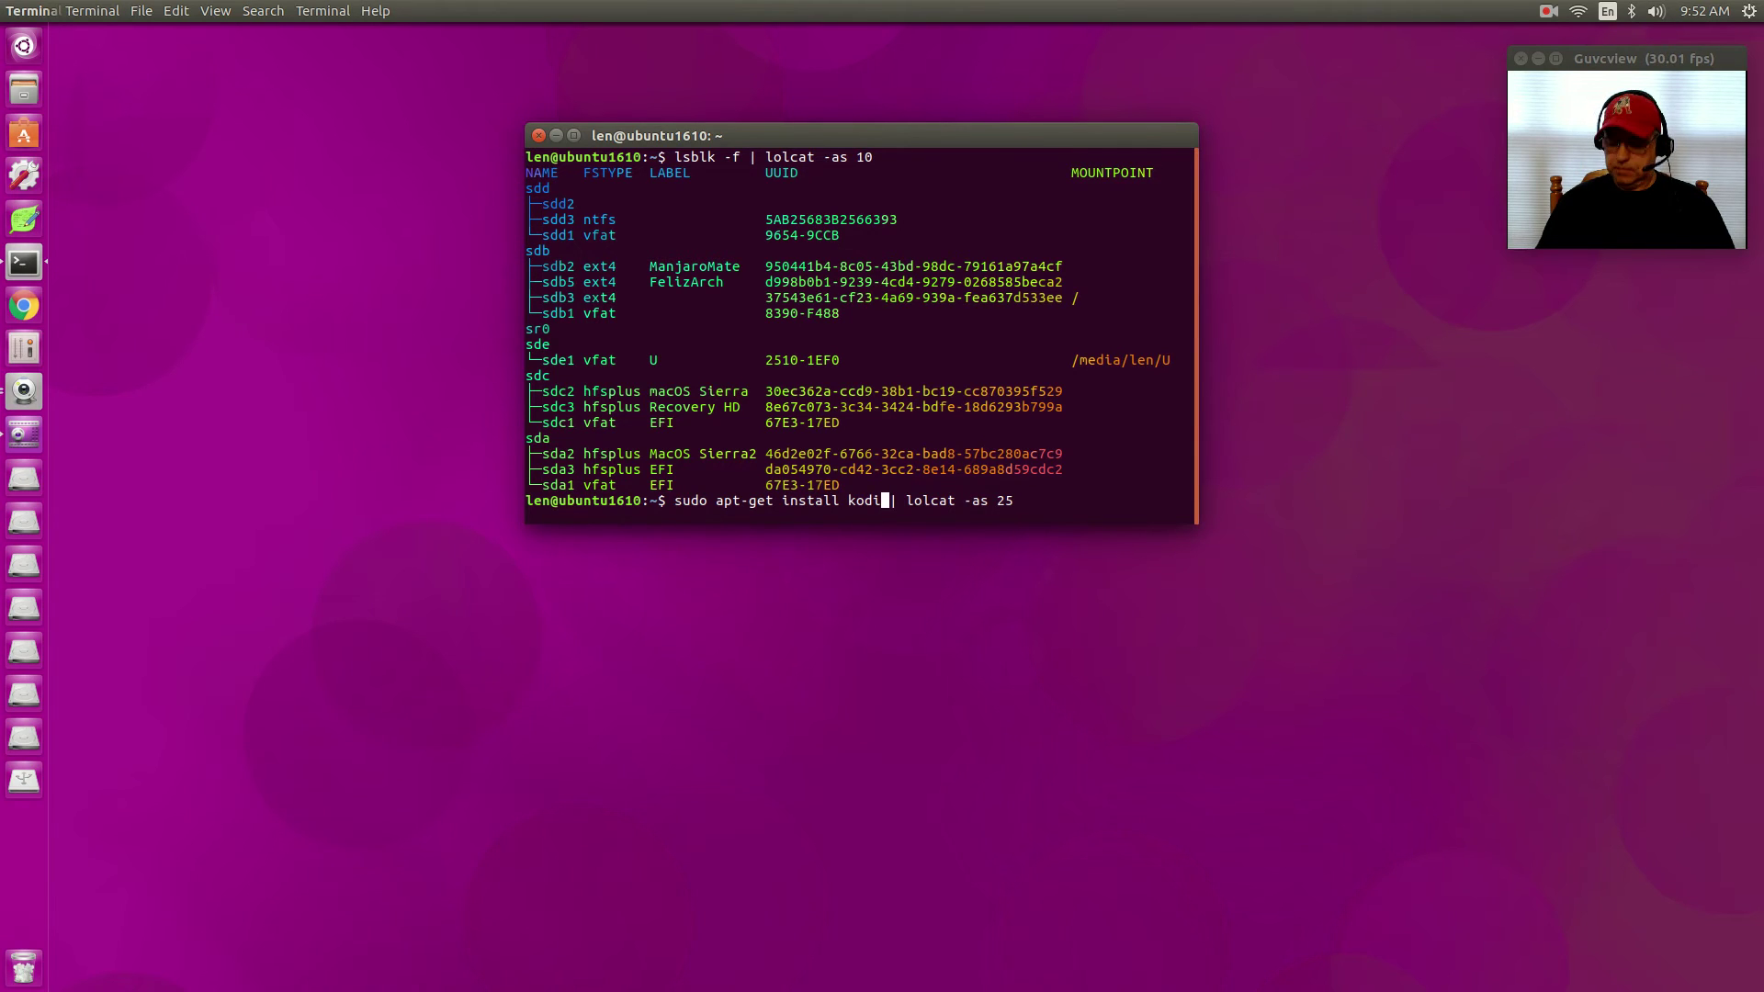
key(Right)
key(ctrl+Right)
key(ctrl+Right)
key(Right)
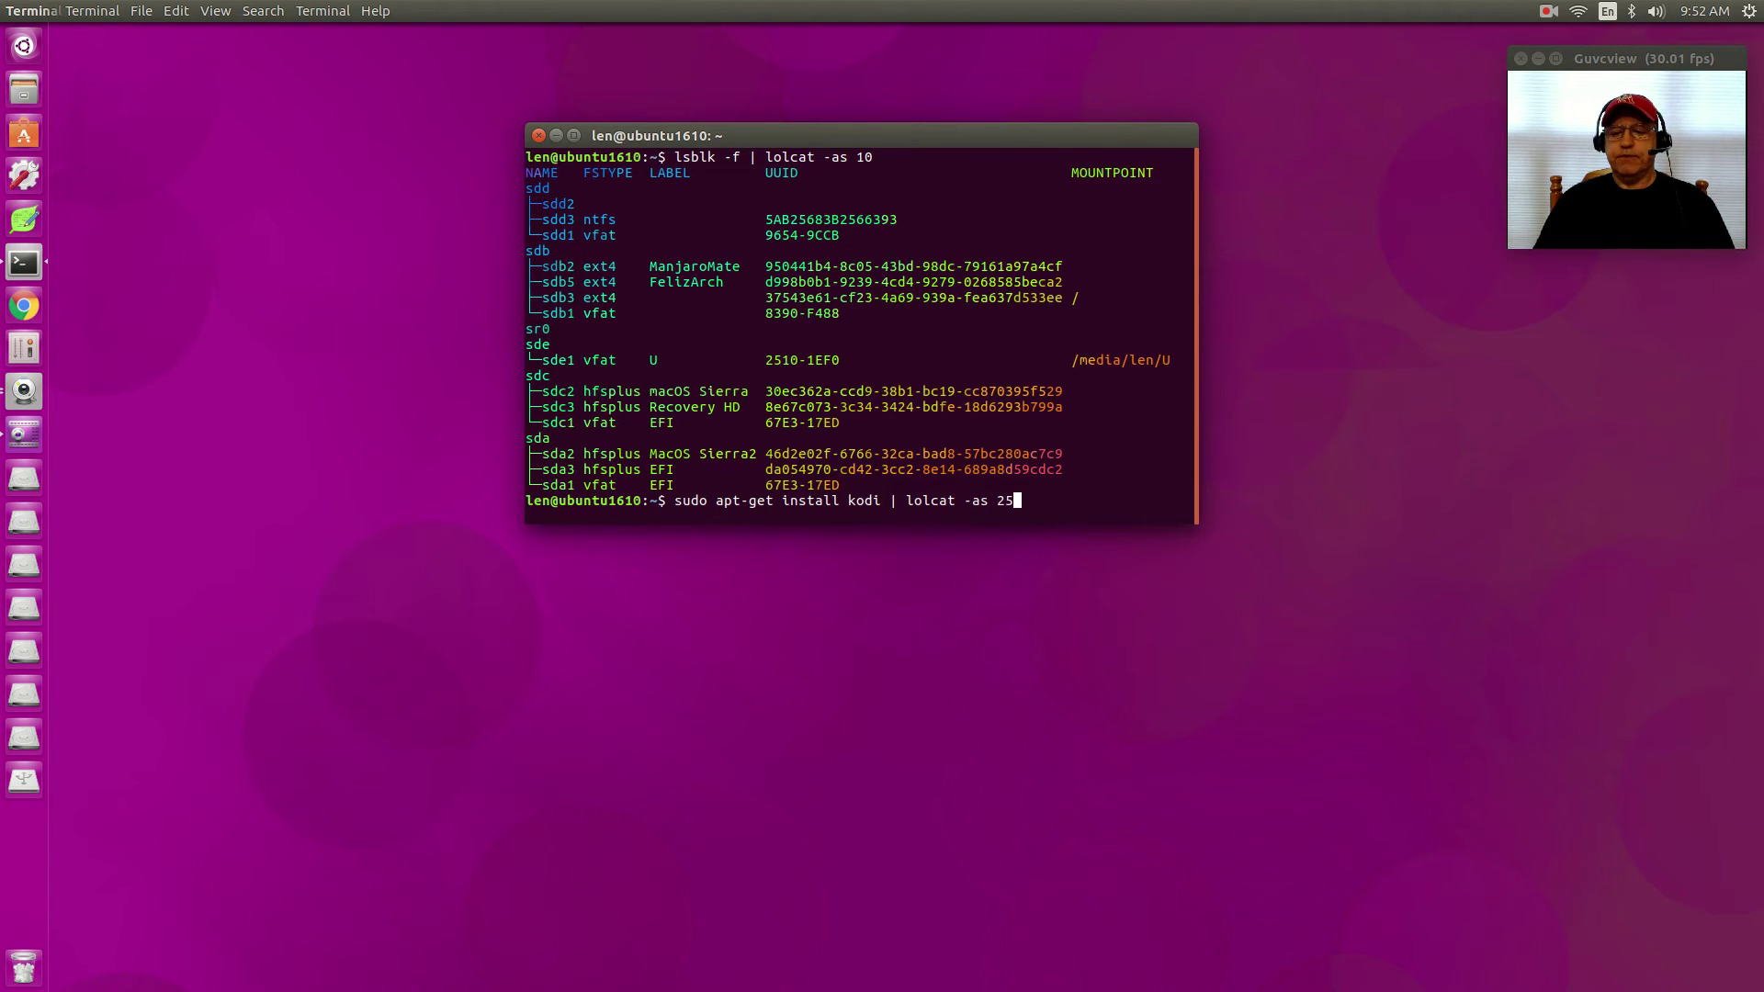
key(Right)
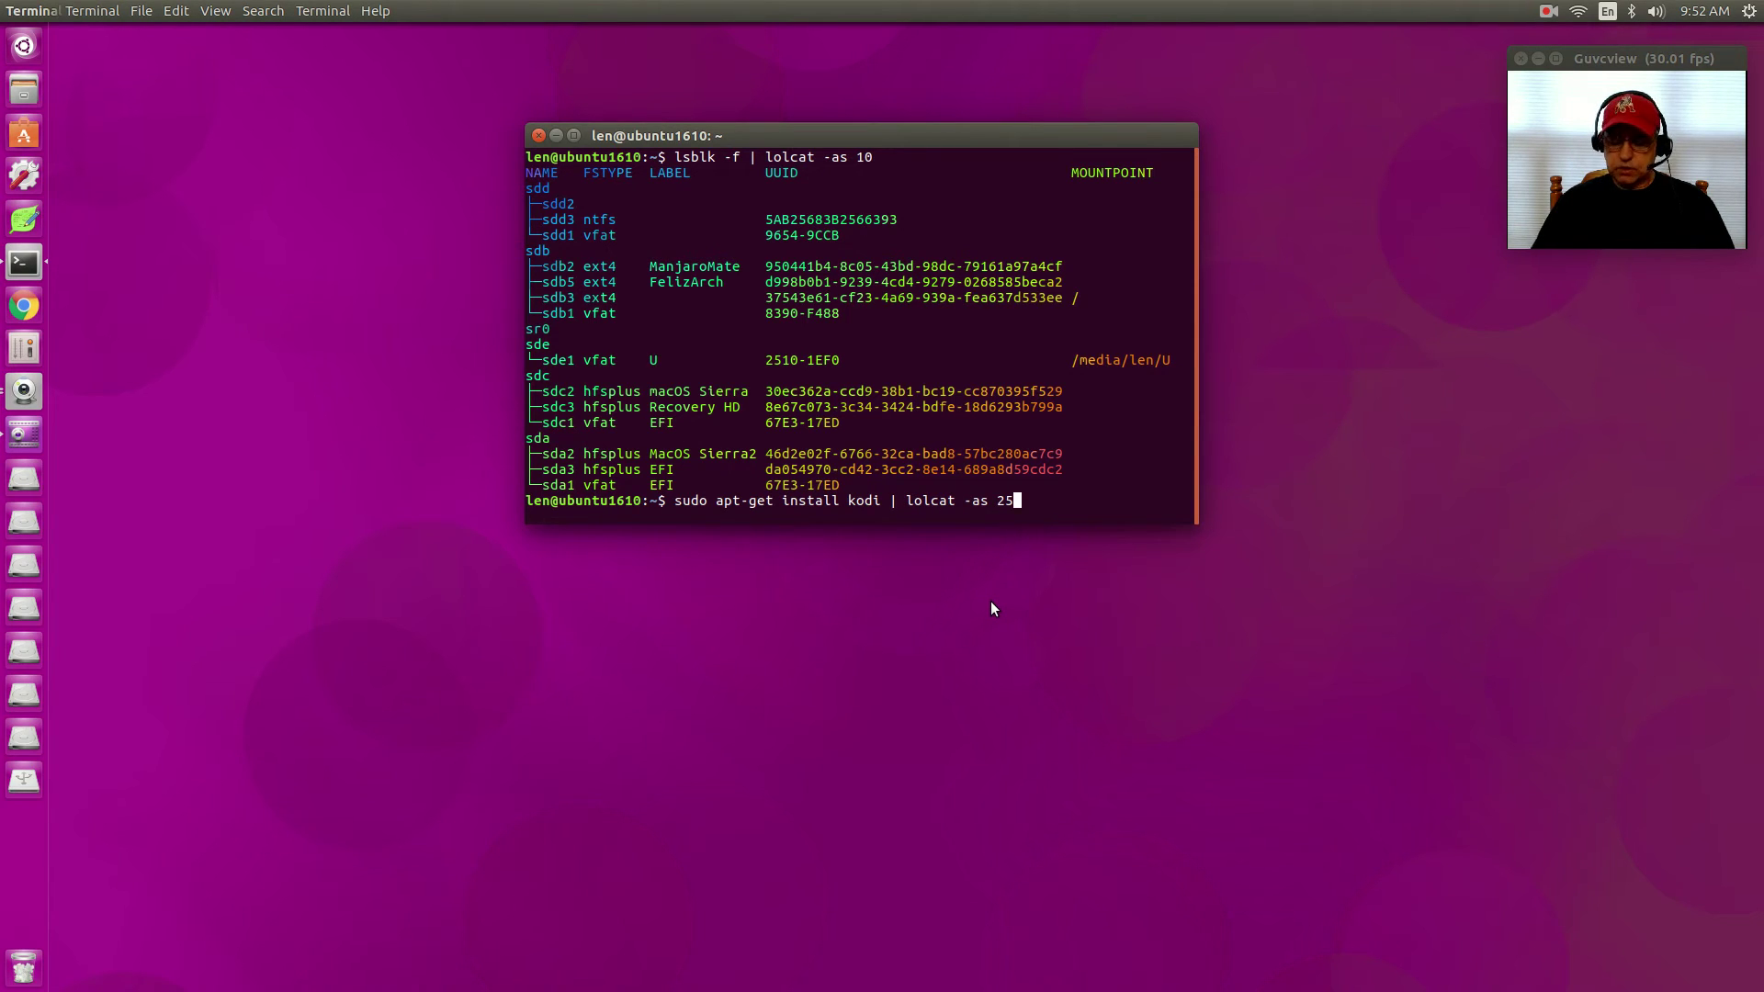
- Run the Kodi install, entering the sudo password and confirming the extra packages
key(Return)
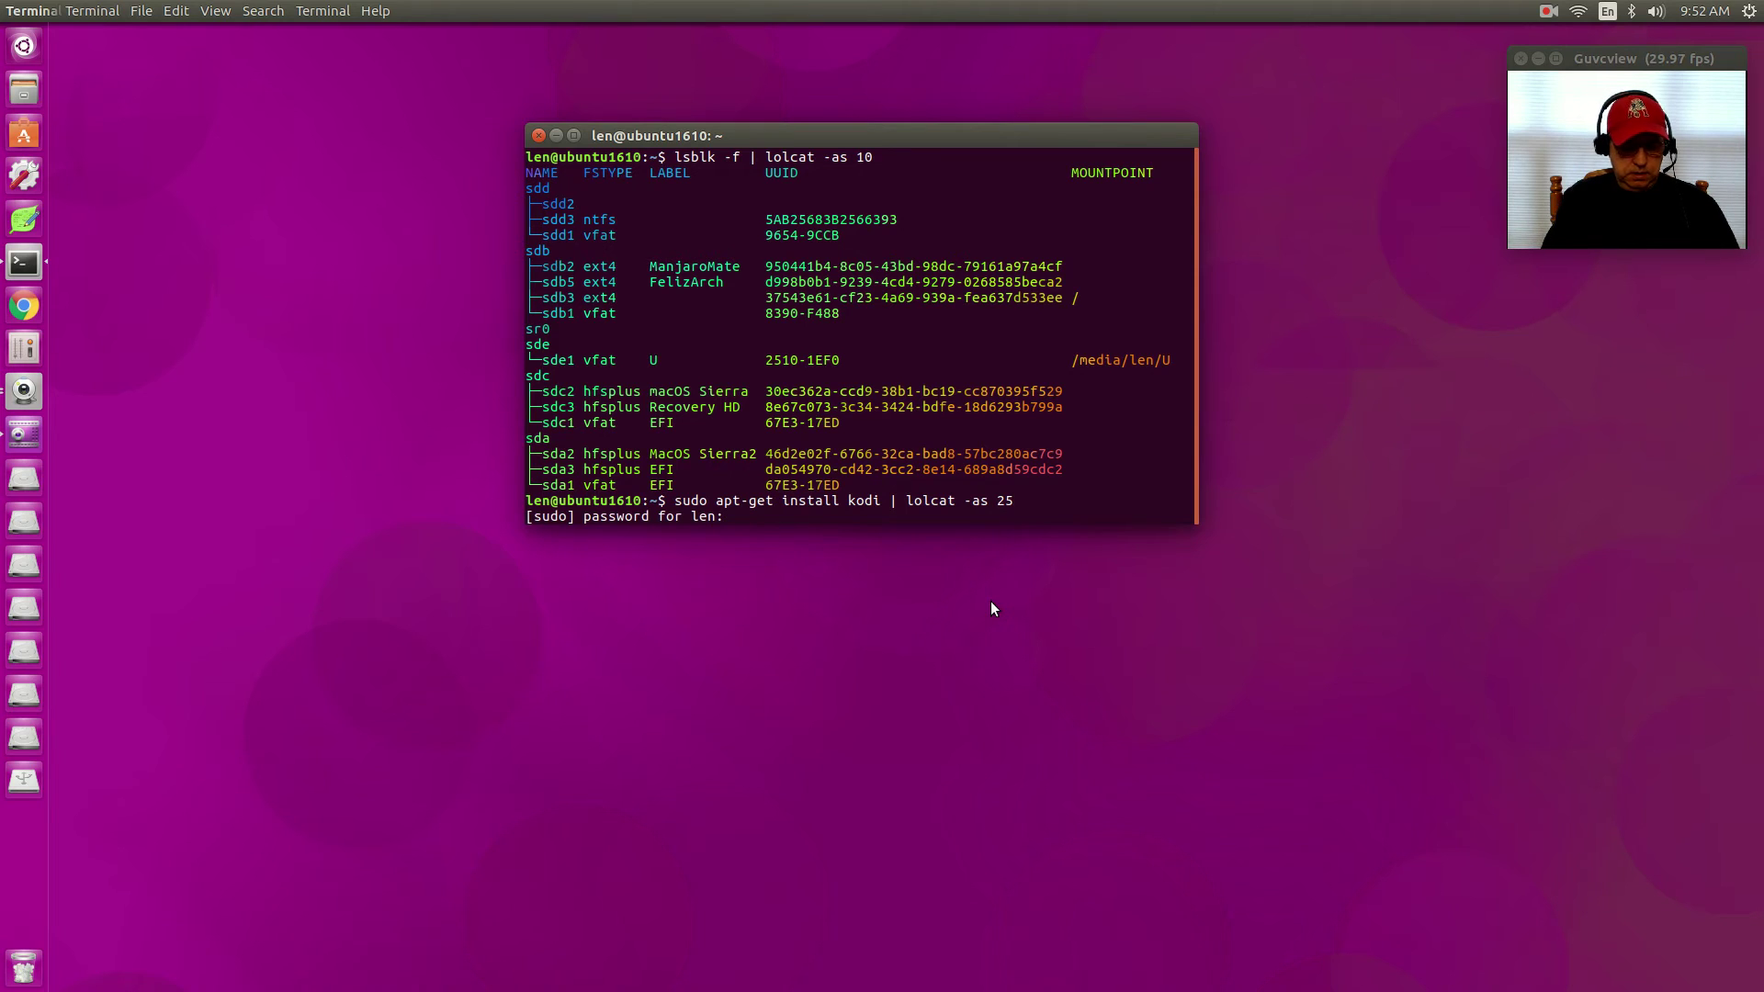
key(Return)
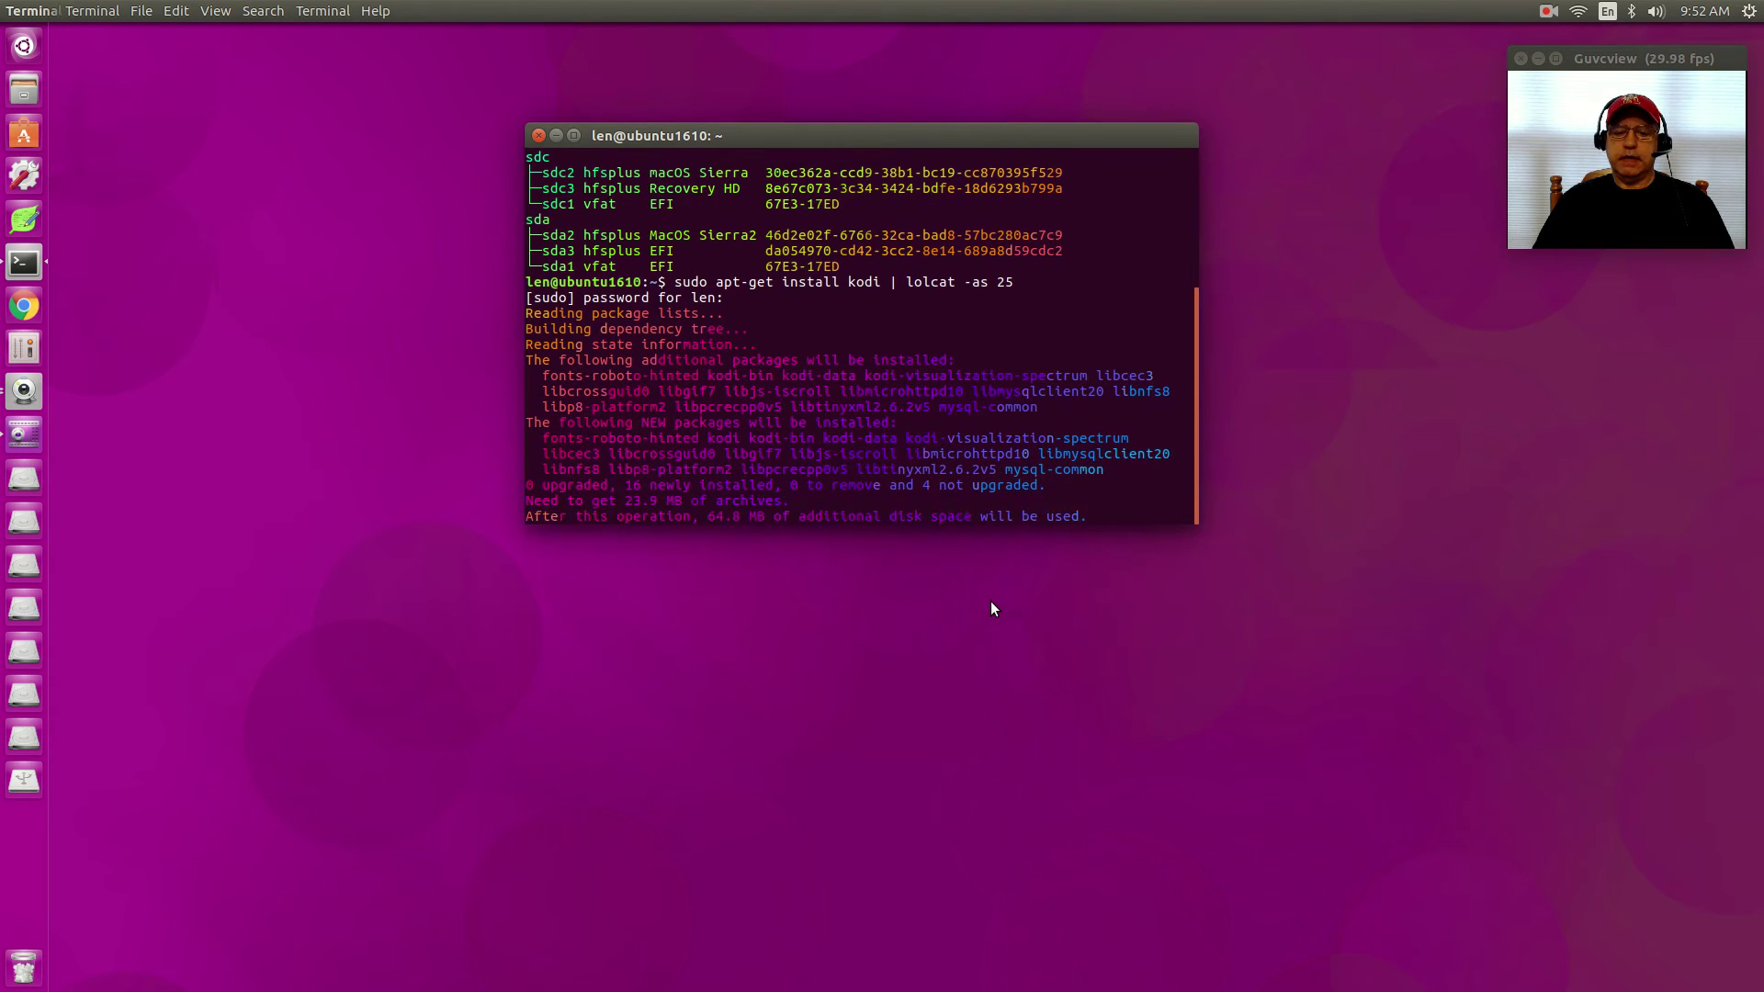
key(Return)
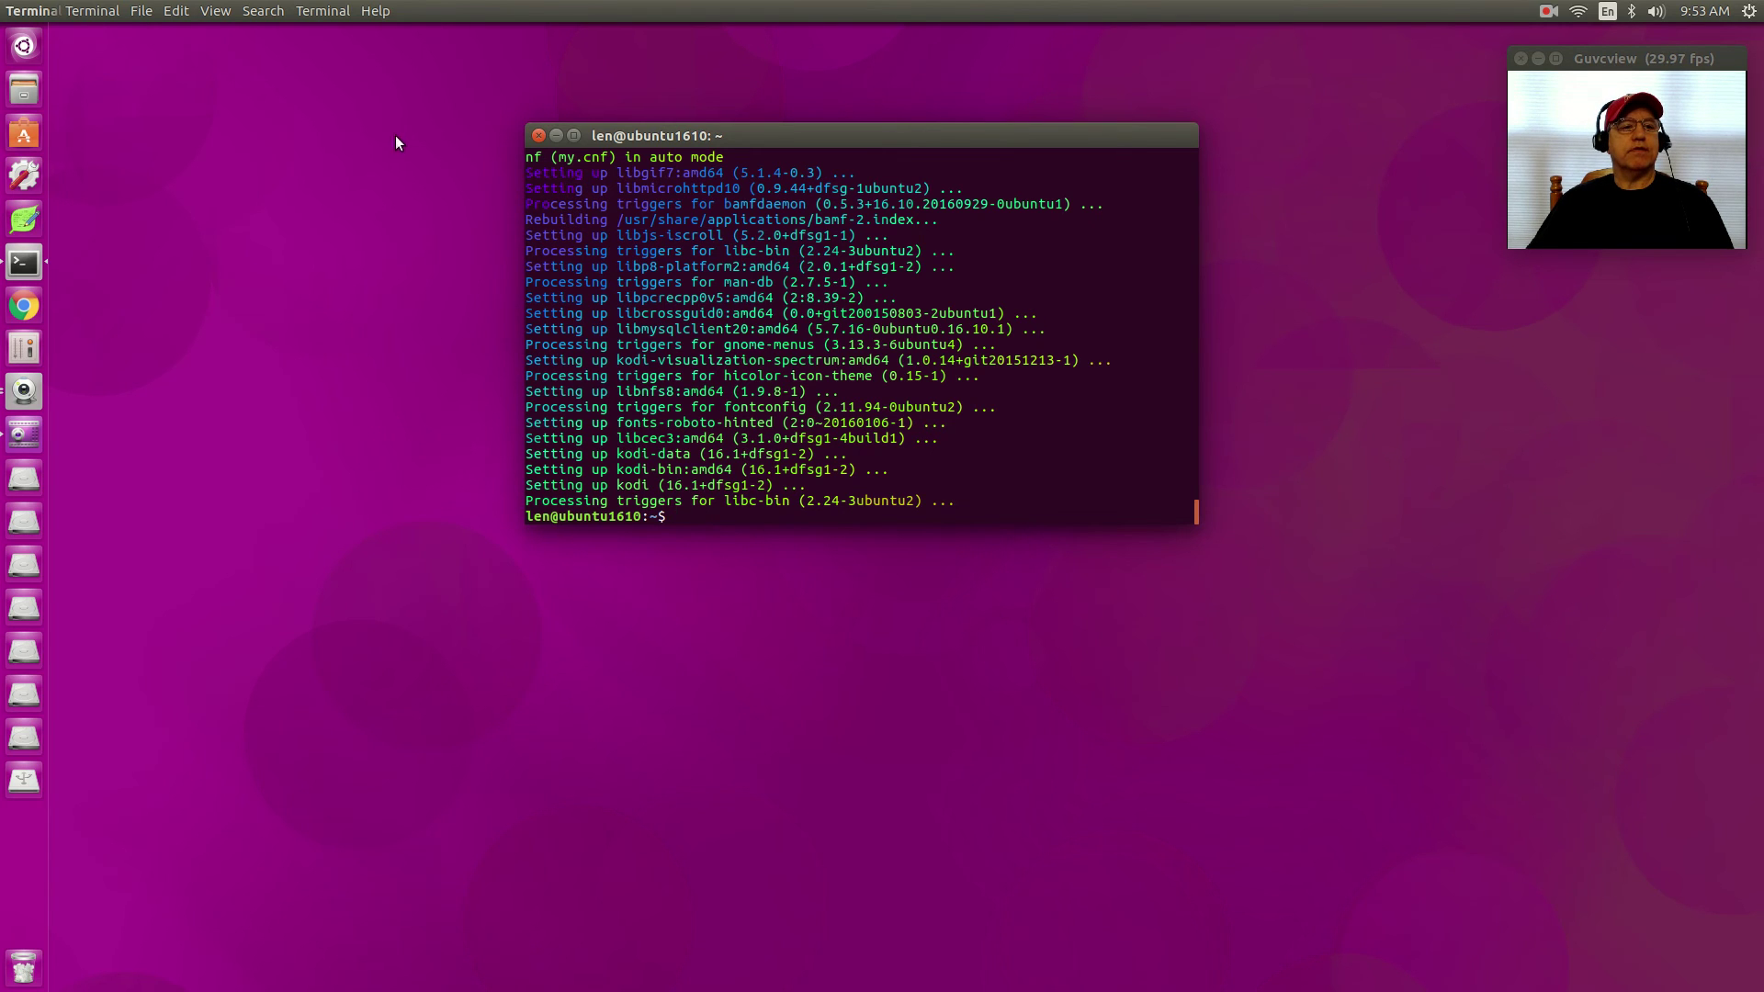
- Search the Dash for 'ko' to confirm Kodi media center is installed, then close it
click(25, 46)
click(24, 45)
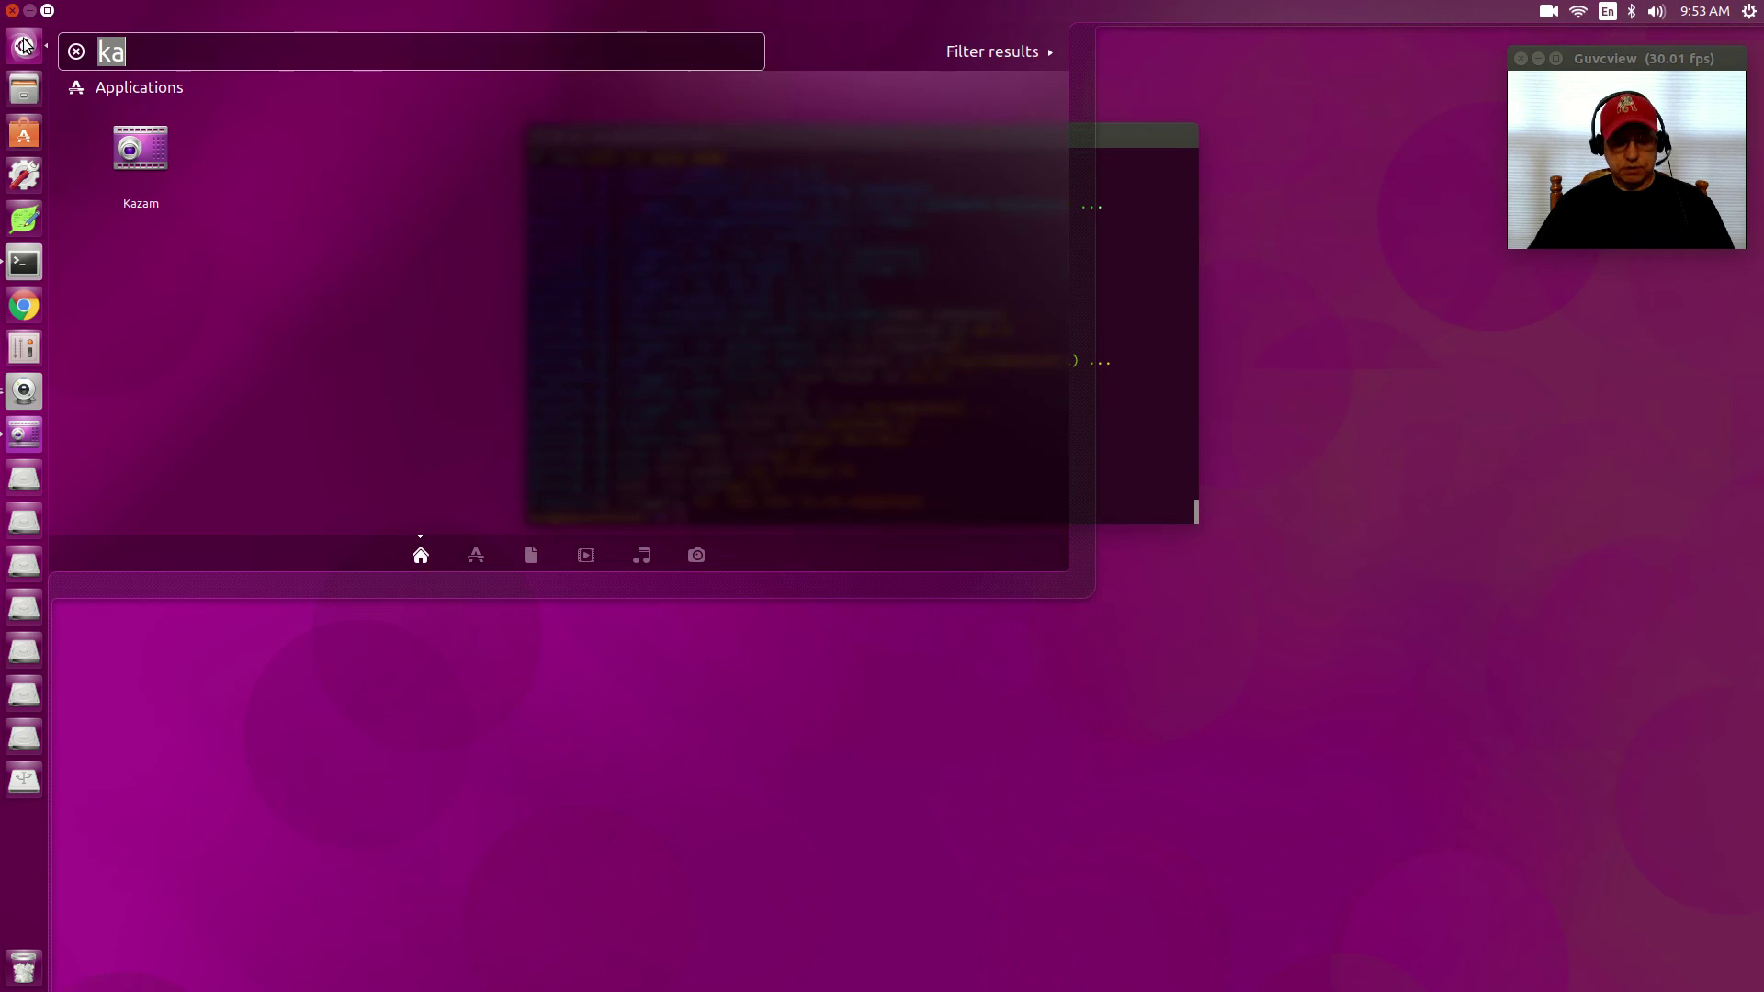
click(26, 46)
text(ko)
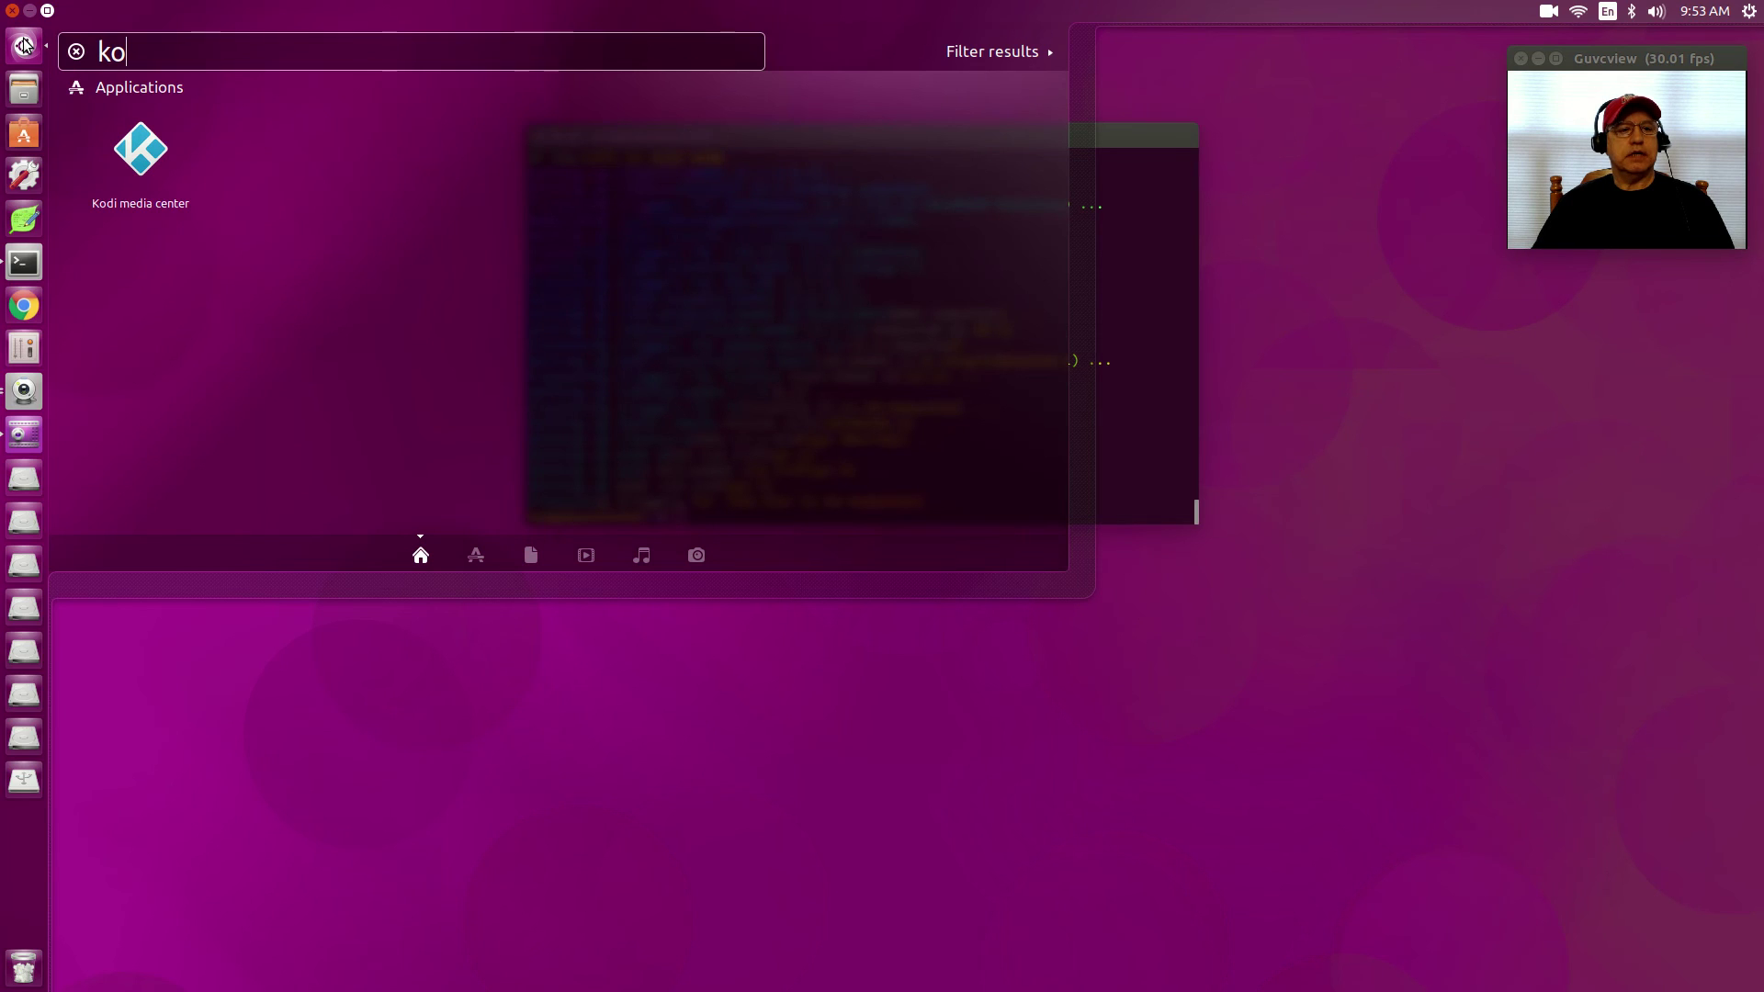
click(1402, 353)
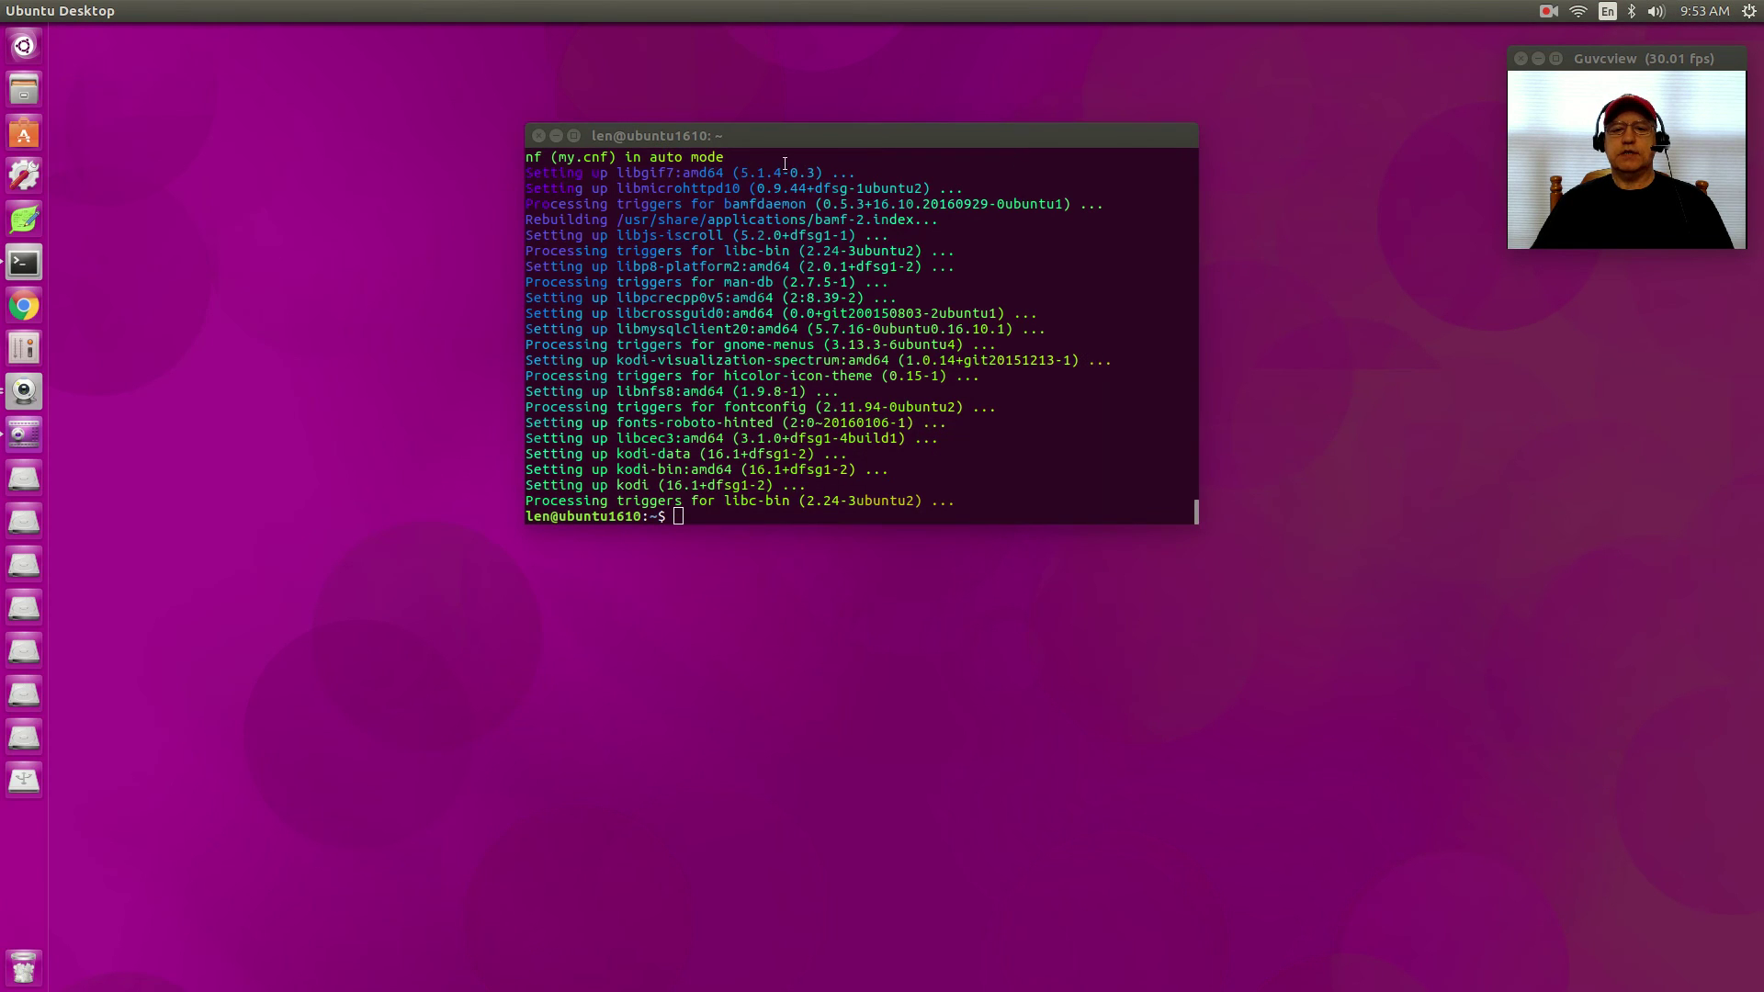
- Move the terminal window down and slightly right, toward the screen centre
drag(813, 135, 846, 282)
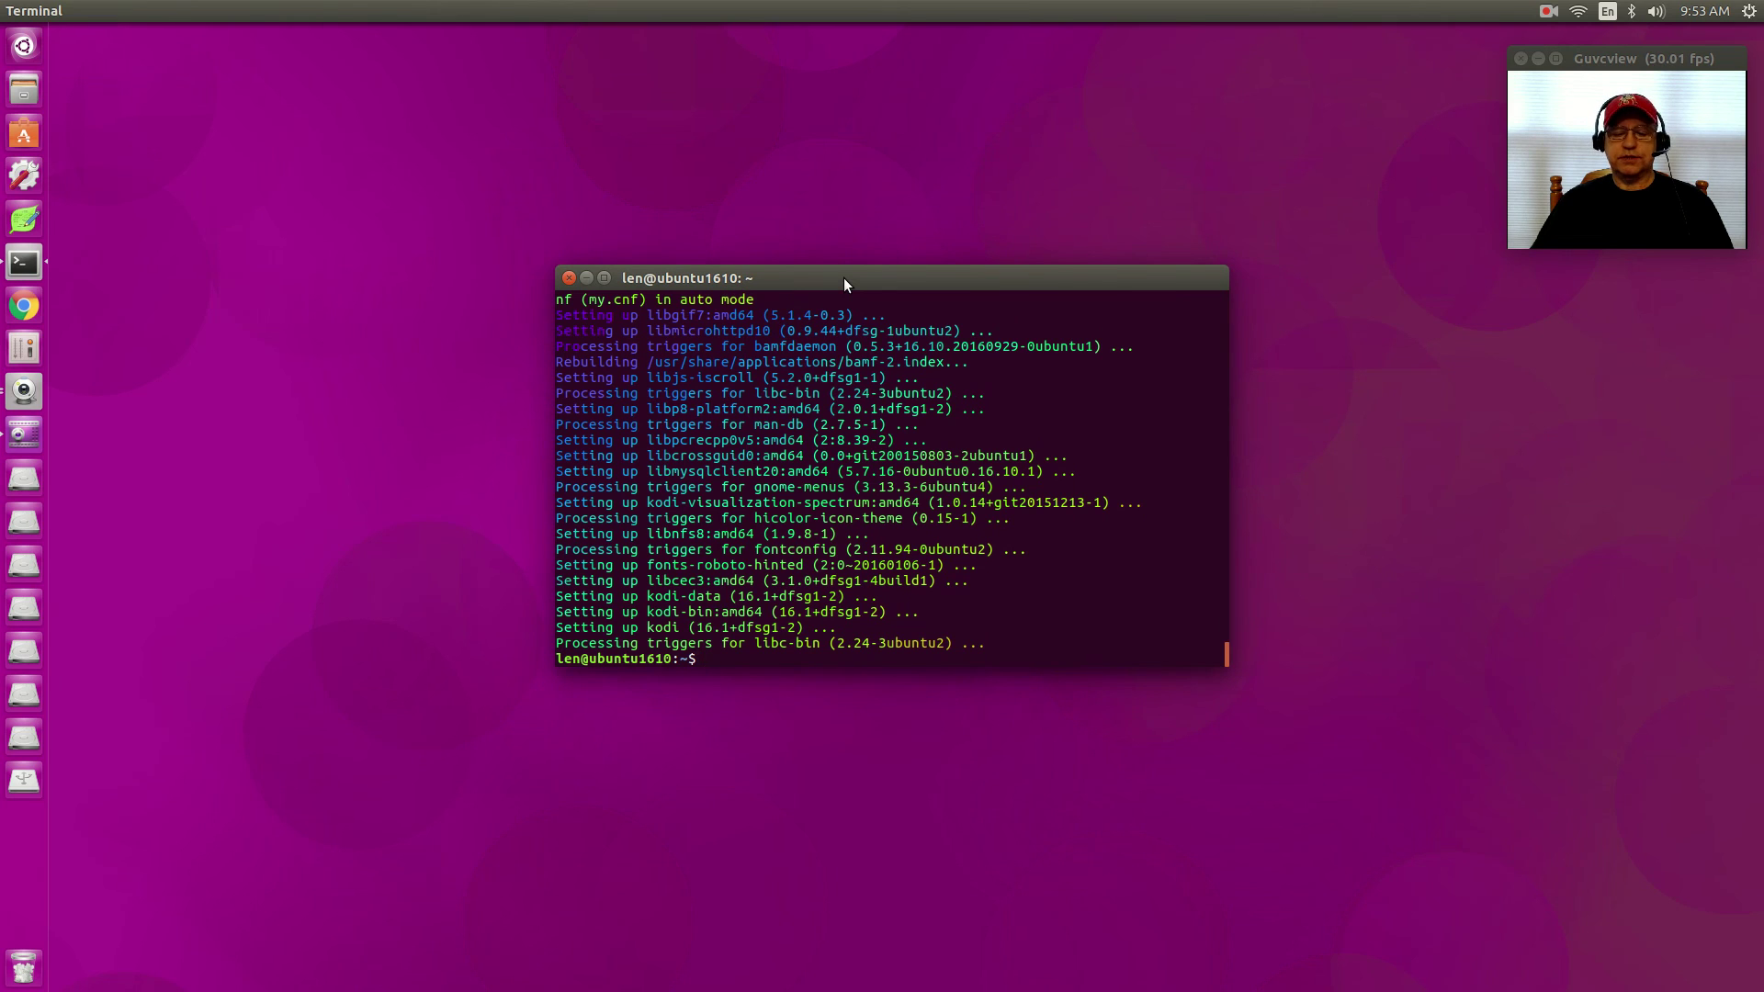
drag(845, 281, 851, 289)
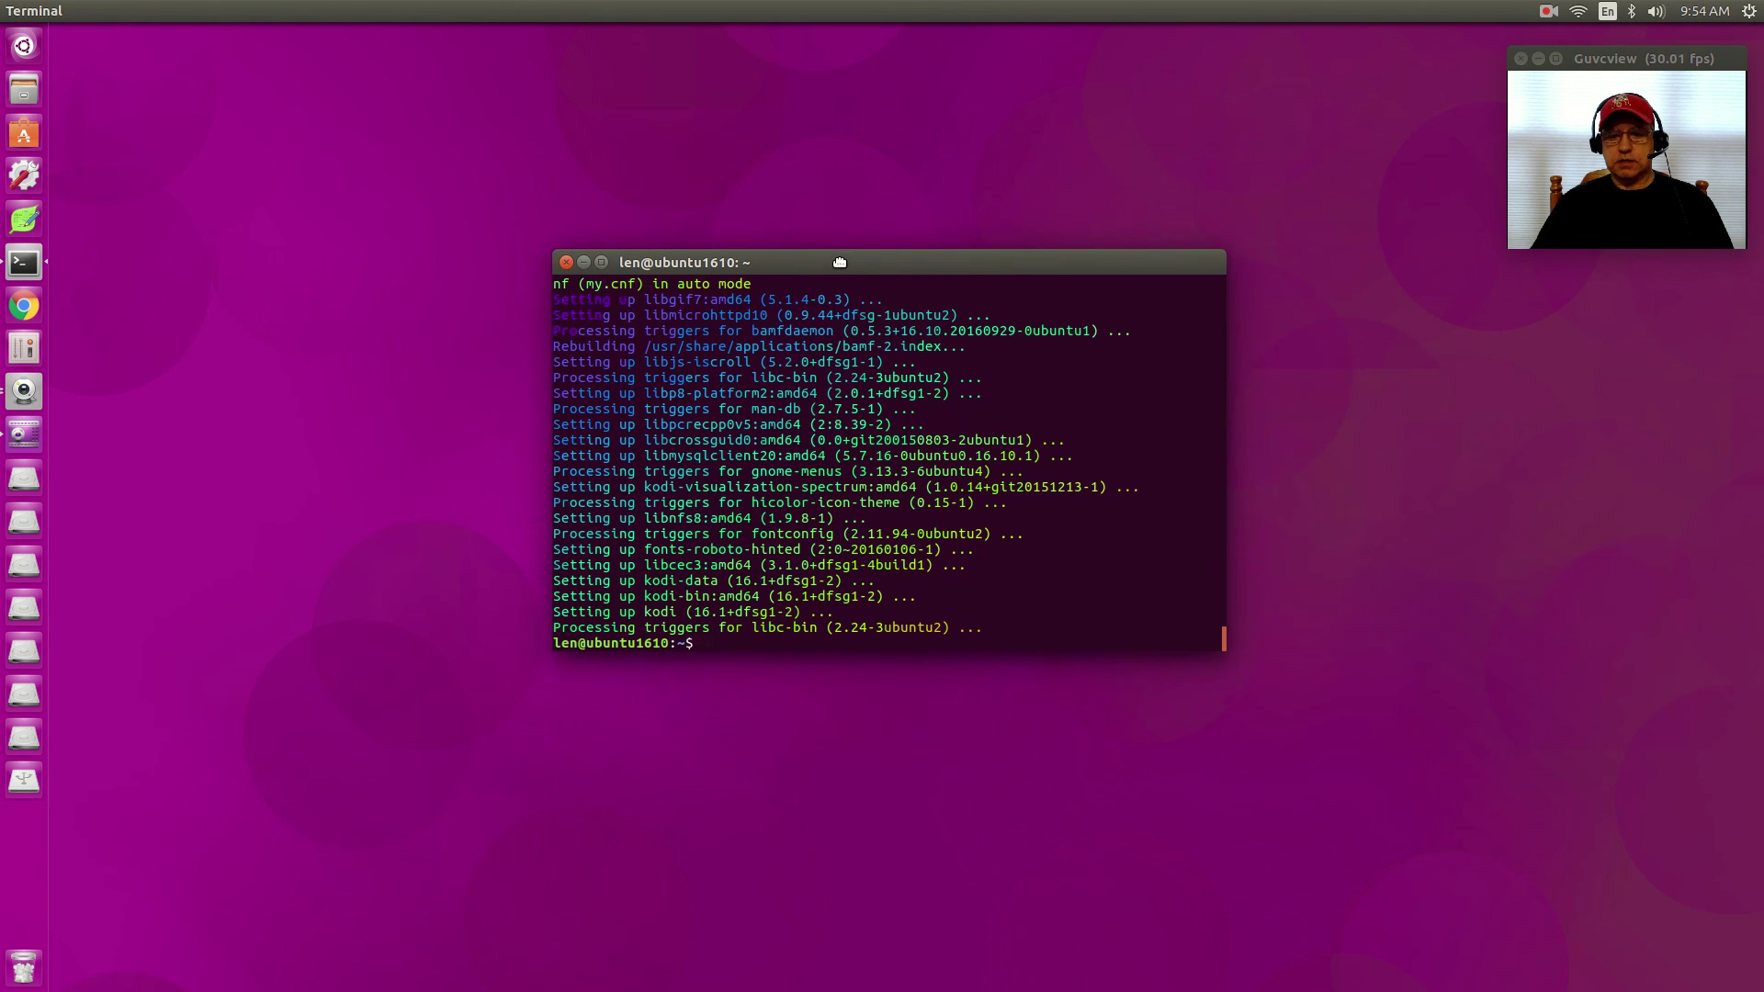